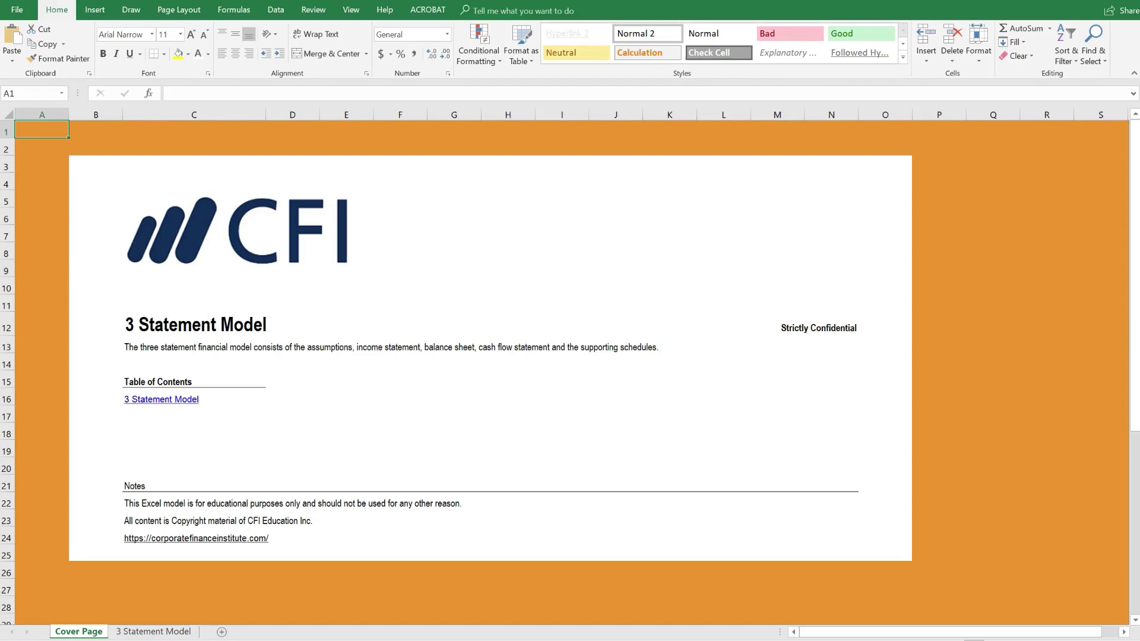
Follow the '3 Statement Model' link in the cover page's Table of Contents.
{"action": "left_click", "coordinate": [180, 404]}
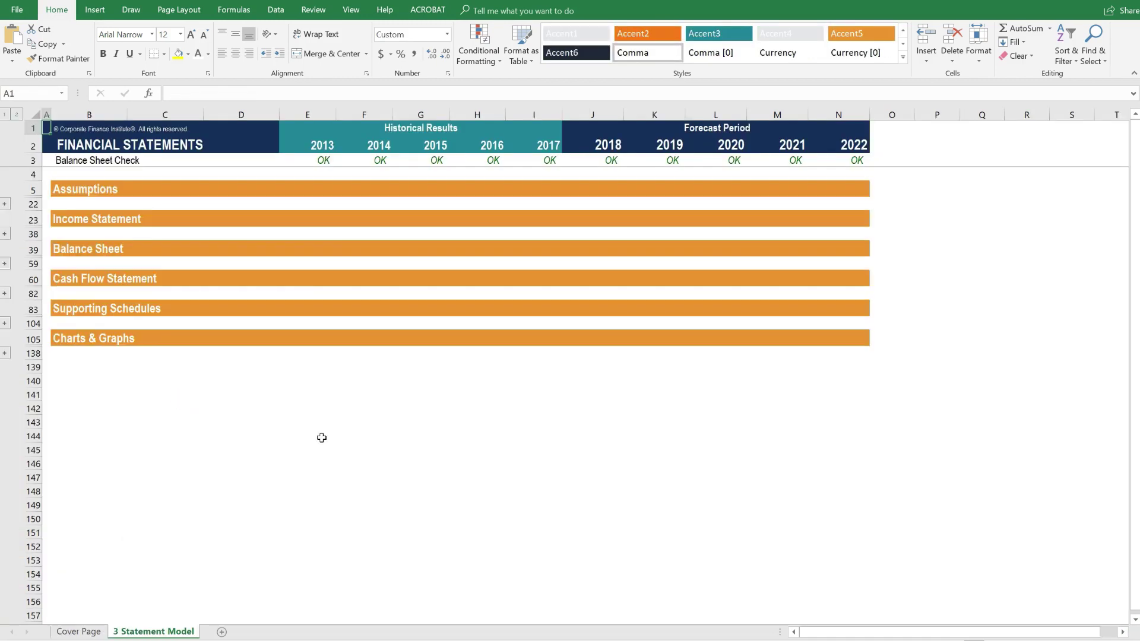
{"action": "key", "text": "Down"}
{"action": "key", "text": "Down"}
{"action": "key", "text": "Down"}
{"action": "key", "text": "Down"}
{"action": "key", "text": "shift+space"}
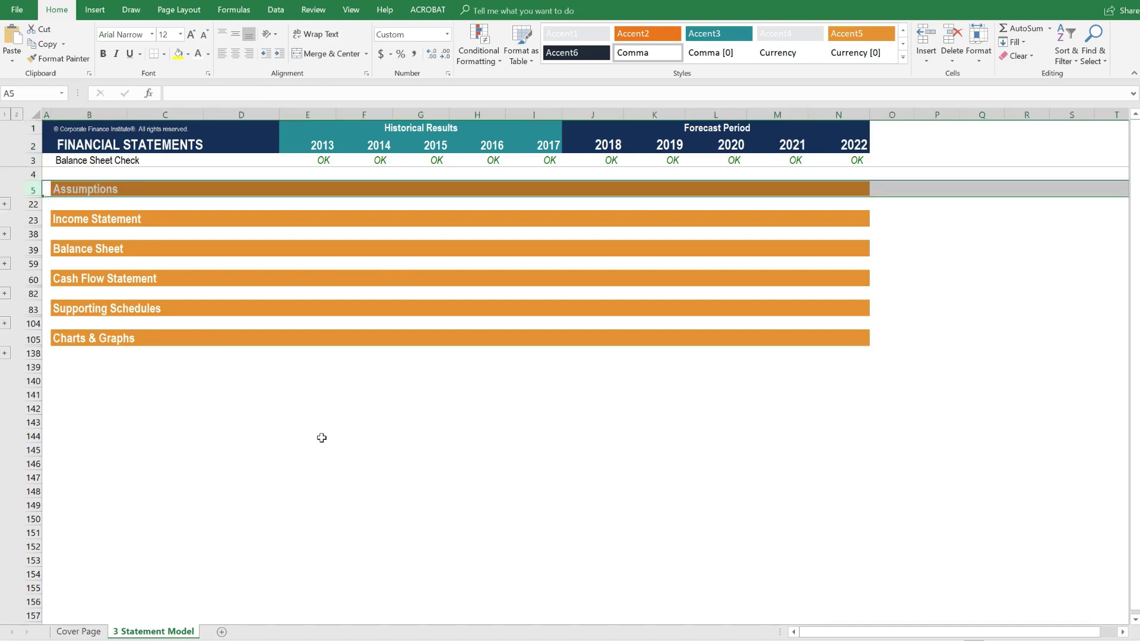
{"action": "key", "text": "Down"}
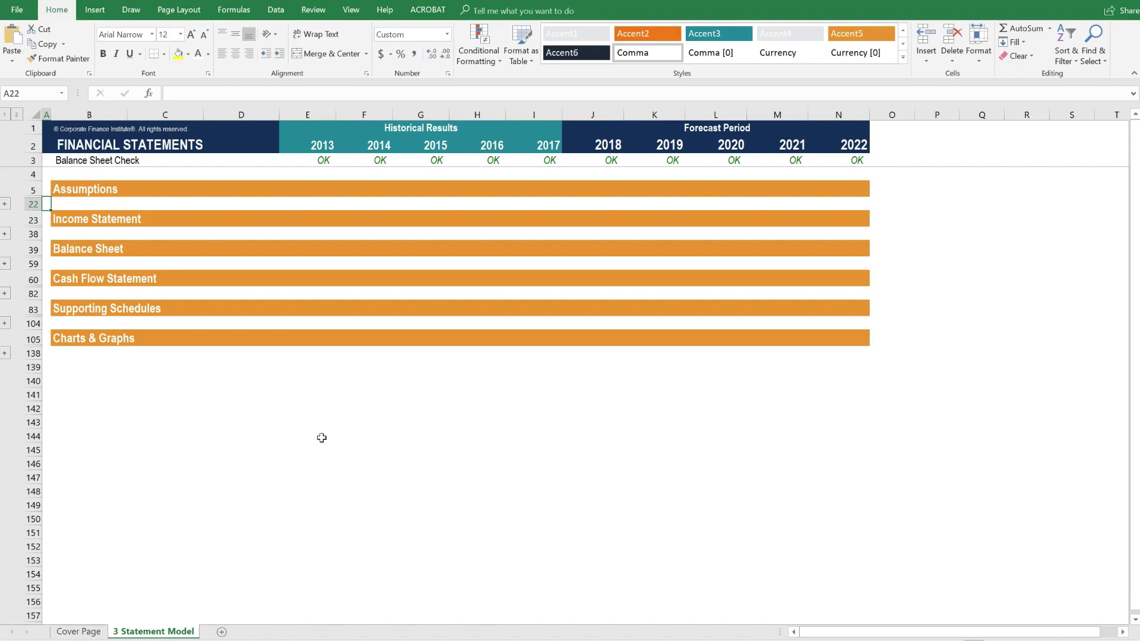
{"action": "key", "text": "Up"}
{"action": "key", "text": "shift+space"}
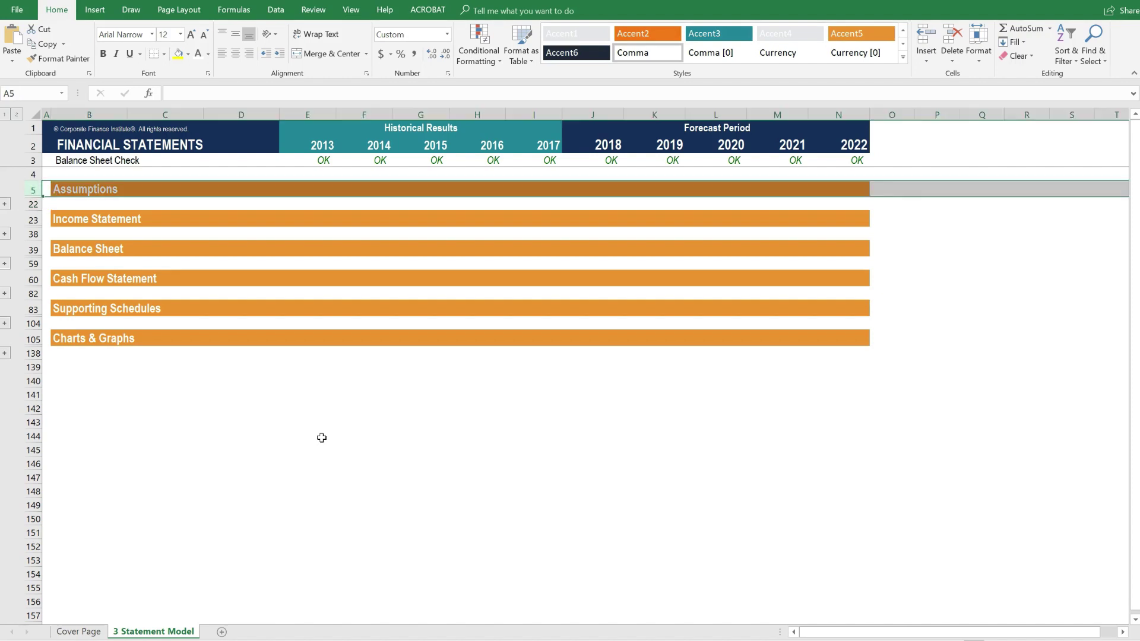
{"action": "key", "text": "Down"}
{"action": "key", "text": "Down"}
{"action": "key", "text": "shift+space"}
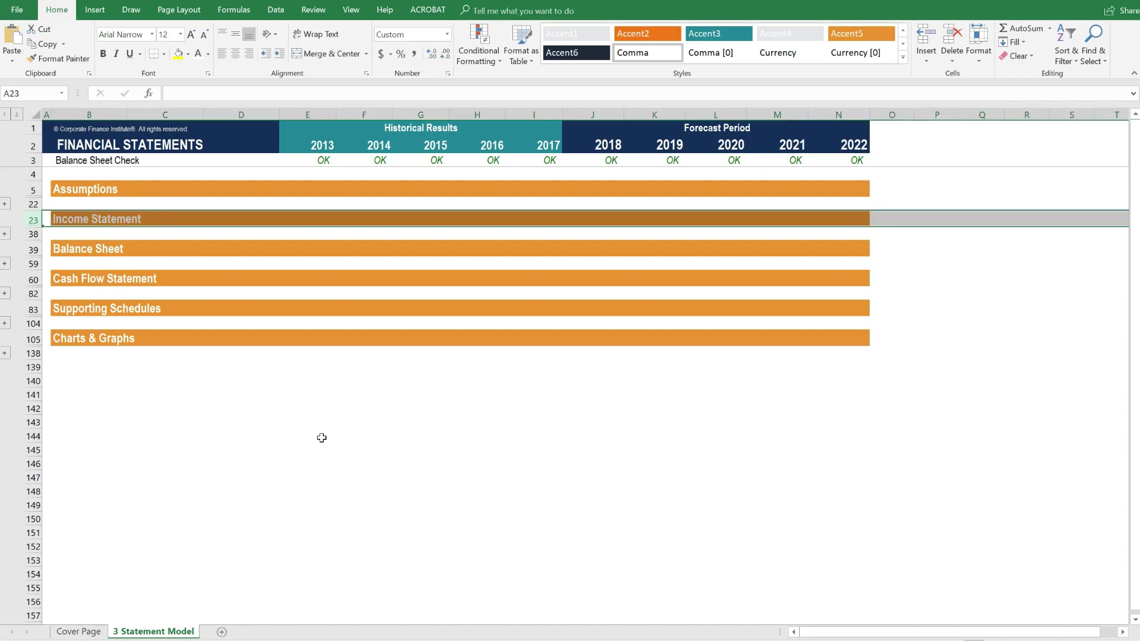
{"action": "key", "text": "Down"}
{"action": "key", "text": "Down"}
{"action": "key", "text": "Down"}
{"action": "key", "text": "Down"}
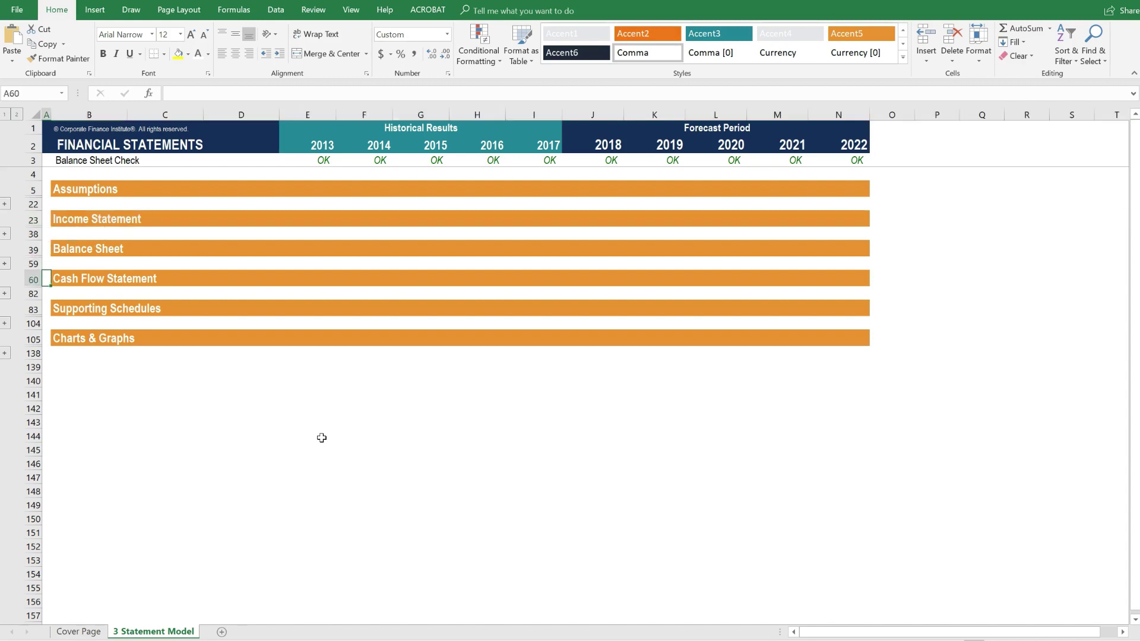
{"action": "key", "text": "Down"}
{"action": "key", "text": "Down"}
{"action": "key", "text": "Down"}
{"action": "left_click", "coordinate": [44, 162]}
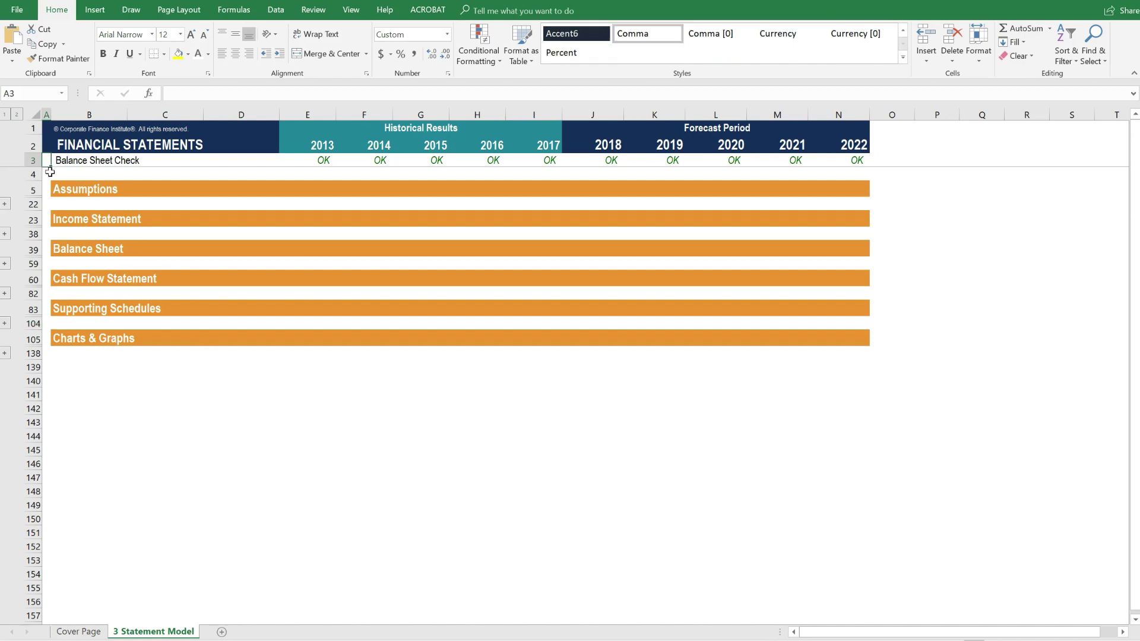
Expand all outline groups to level 2 and highlight the 2013–2022 assumption values.
{"action": "left_click", "coordinate": [17, 114]}
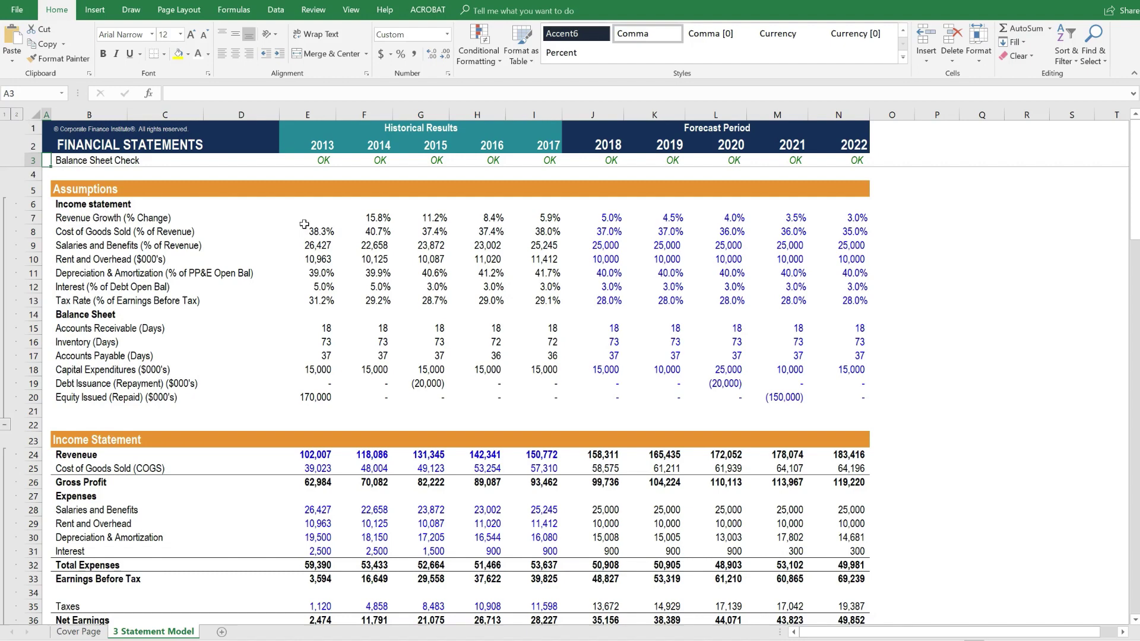
{"action": "left_click_drag", "start_coordinate": [315, 211], "coordinate": [845, 405]}
{"action": "scroll", "coordinate": [722, 367], "scroll_direction": "down", "scroll_amount": 5}
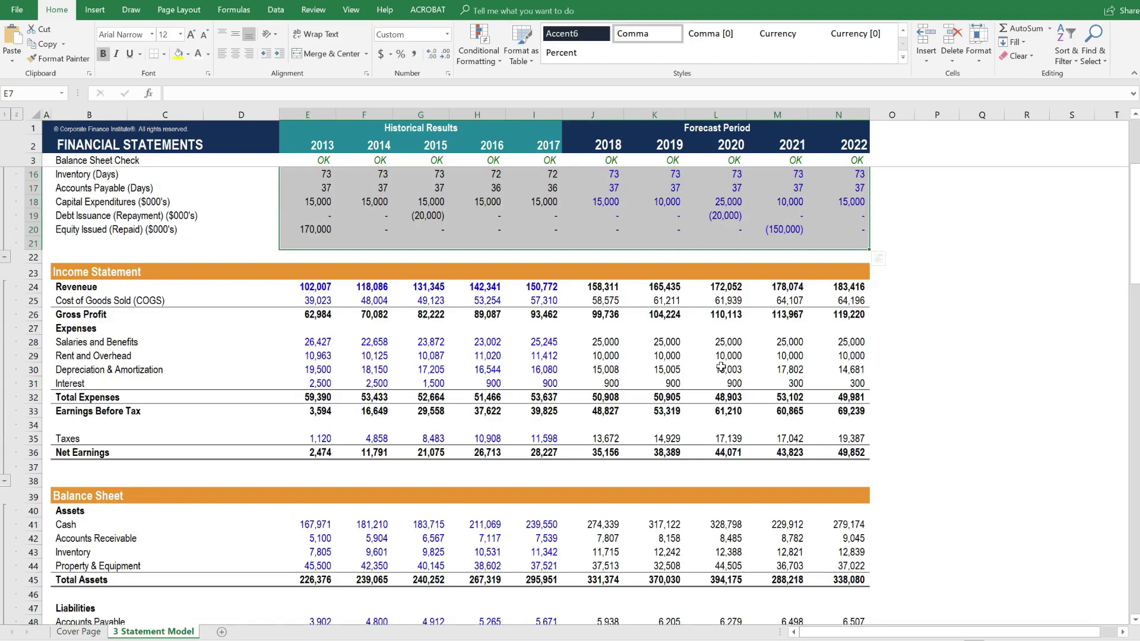
{"action": "scroll", "coordinate": [454, 266], "scroll_direction": "down", "scroll_amount": 6}
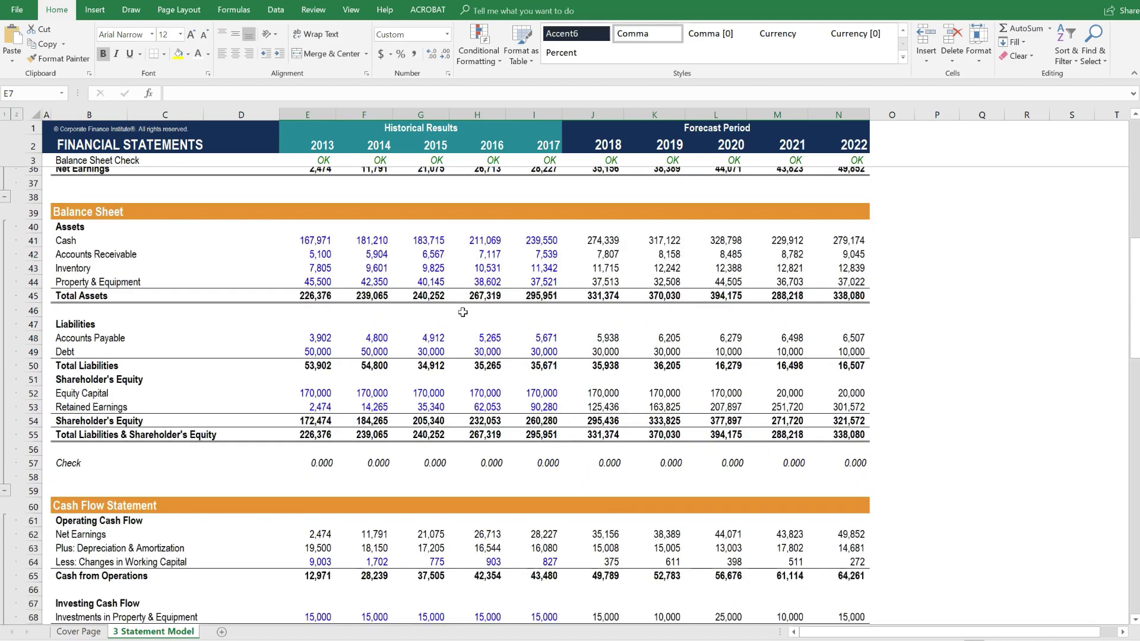
{"action": "scroll", "coordinate": [462, 313], "scroll_direction": "down", "scroll_amount": 10}
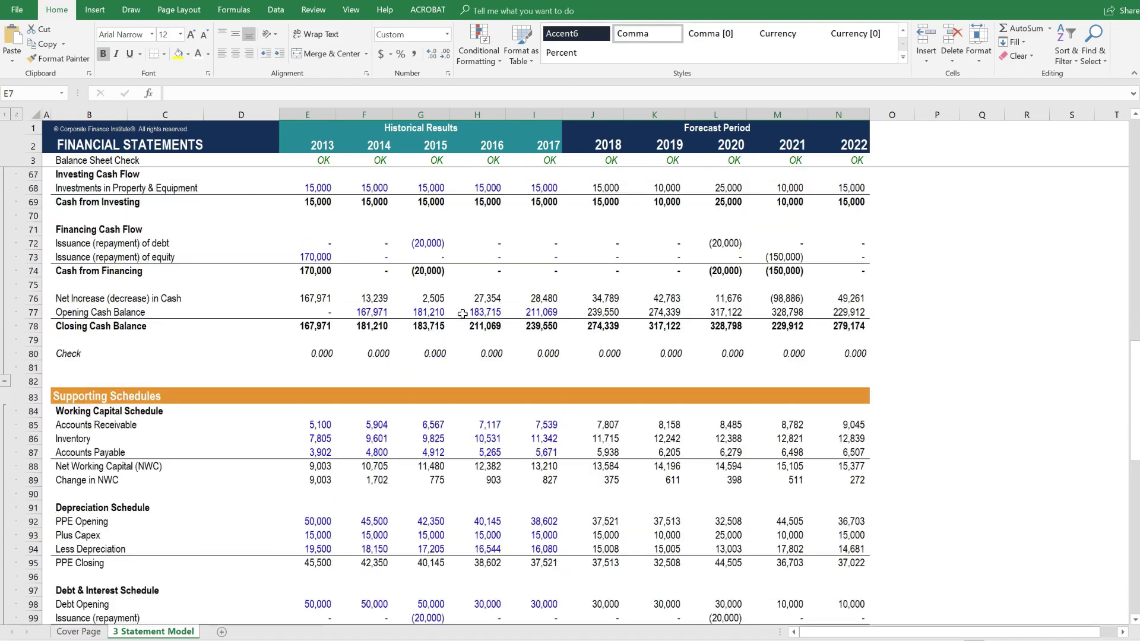
{"action": "scroll", "coordinate": [463, 313], "scroll_direction": "down", "scroll_amount": 3}
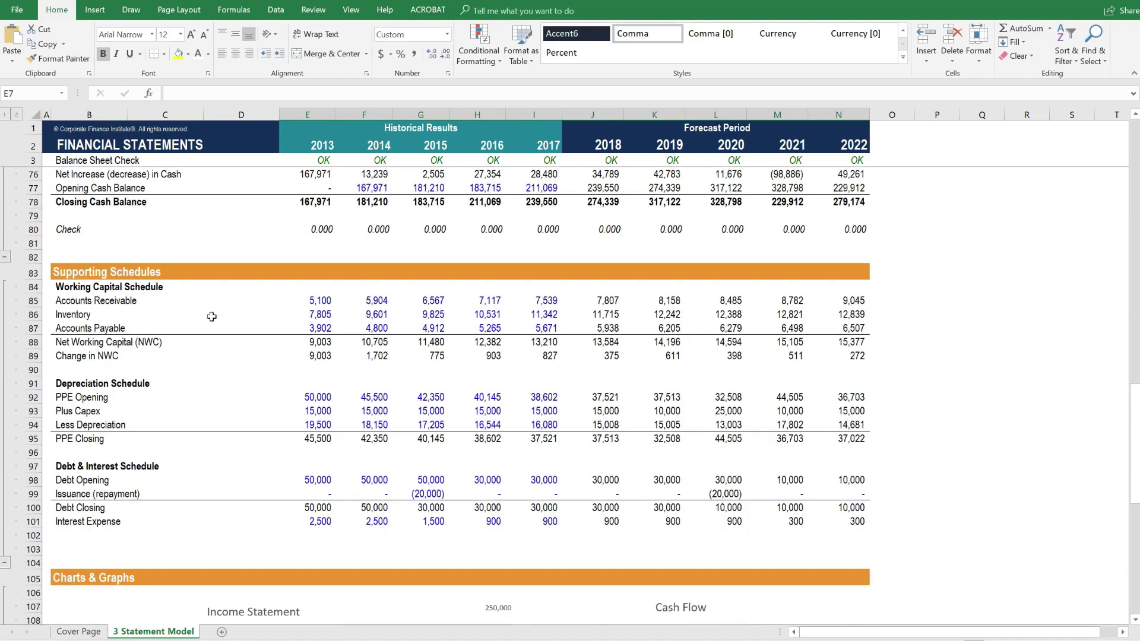
Review the Working Capital, Depreciation, and Debt & Interest schedules further down the sheet.
{"action": "left_click", "coordinate": [70, 288]}
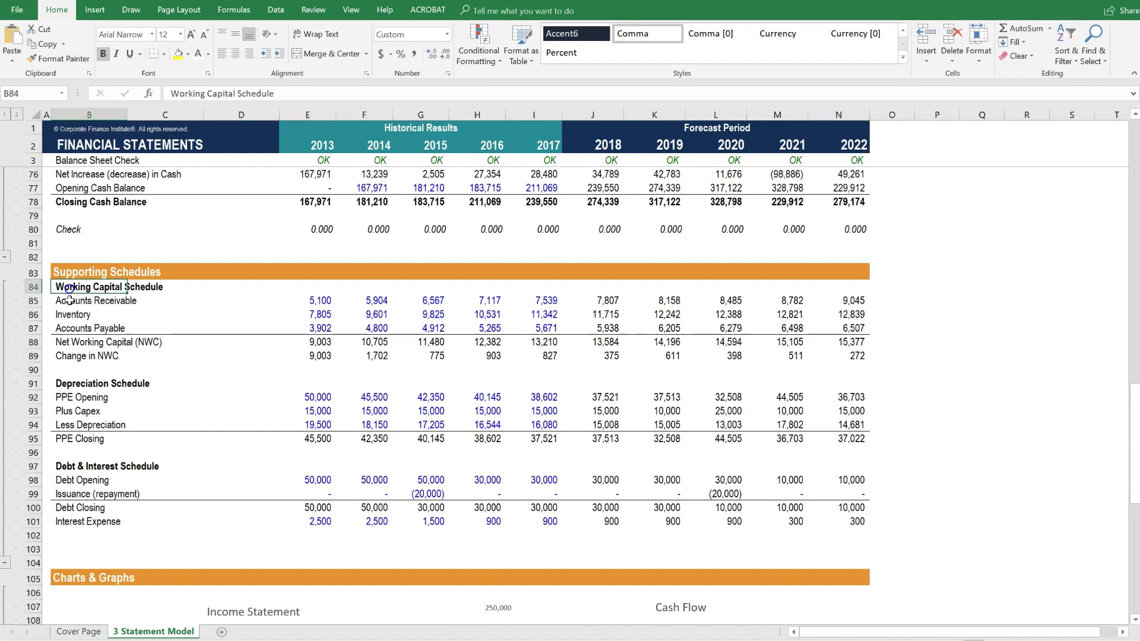
{"action": "left_click", "coordinate": [68, 369]}
{"action": "left_click", "coordinate": [68, 386]}
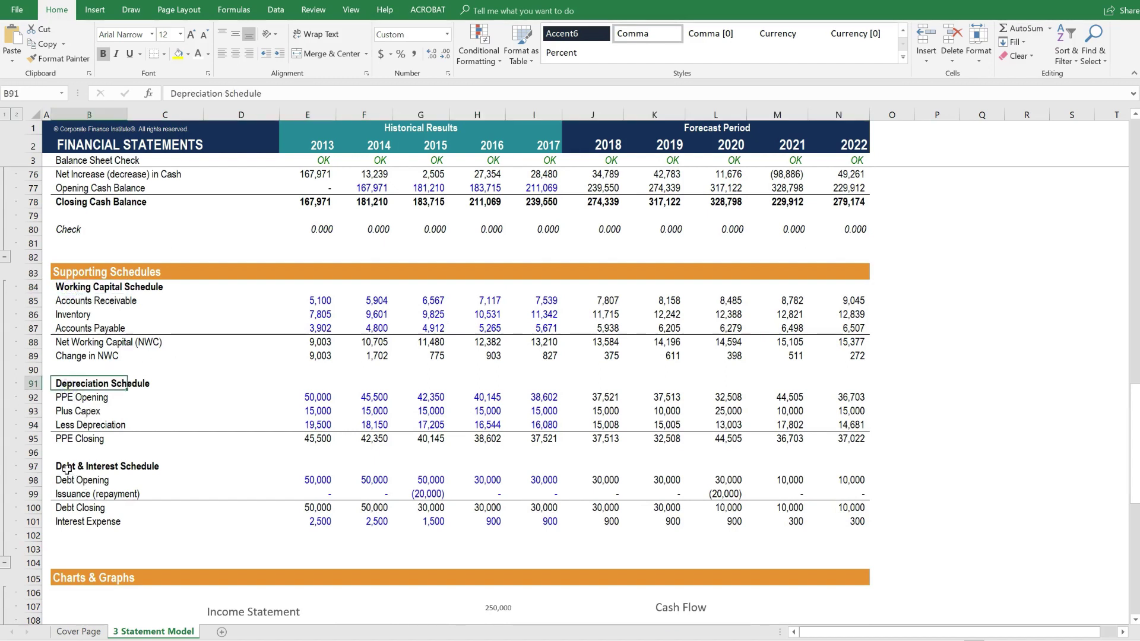
{"action": "left_click", "coordinate": [66, 469]}
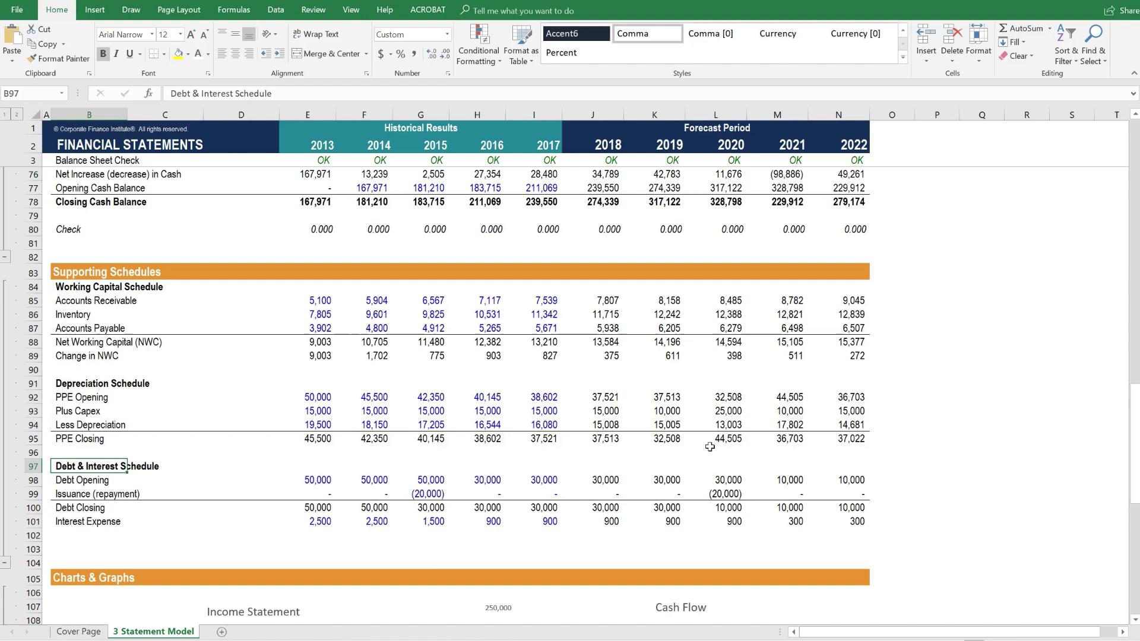
{"action": "scroll", "coordinate": [710, 447], "scroll_direction": "down", "scroll_amount": 8}
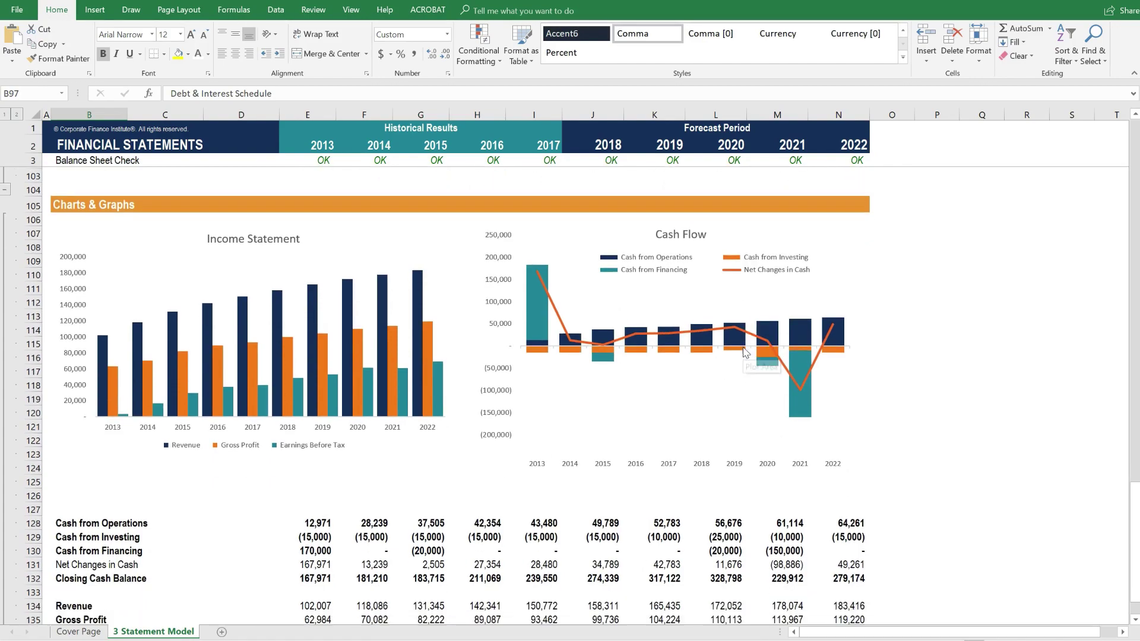
{"action": "scroll", "coordinate": [746, 351], "scroll_direction": "down", "scroll_amount": 1}
{"action": "scroll", "coordinate": [746, 352], "scroll_direction": "down", "scroll_amount": 2}
{"action": "scroll", "coordinate": [743, 347], "scroll_direction": "up", "scroll_amount": 18}
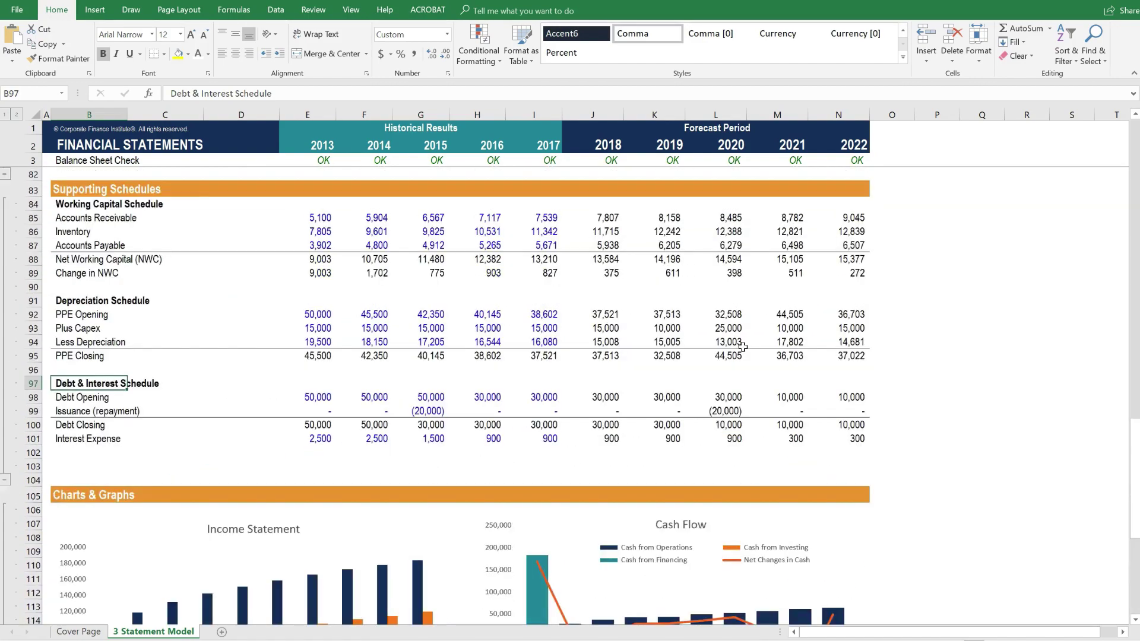
{"action": "scroll", "coordinate": [738, 341], "scroll_direction": "up", "scroll_amount": 17}
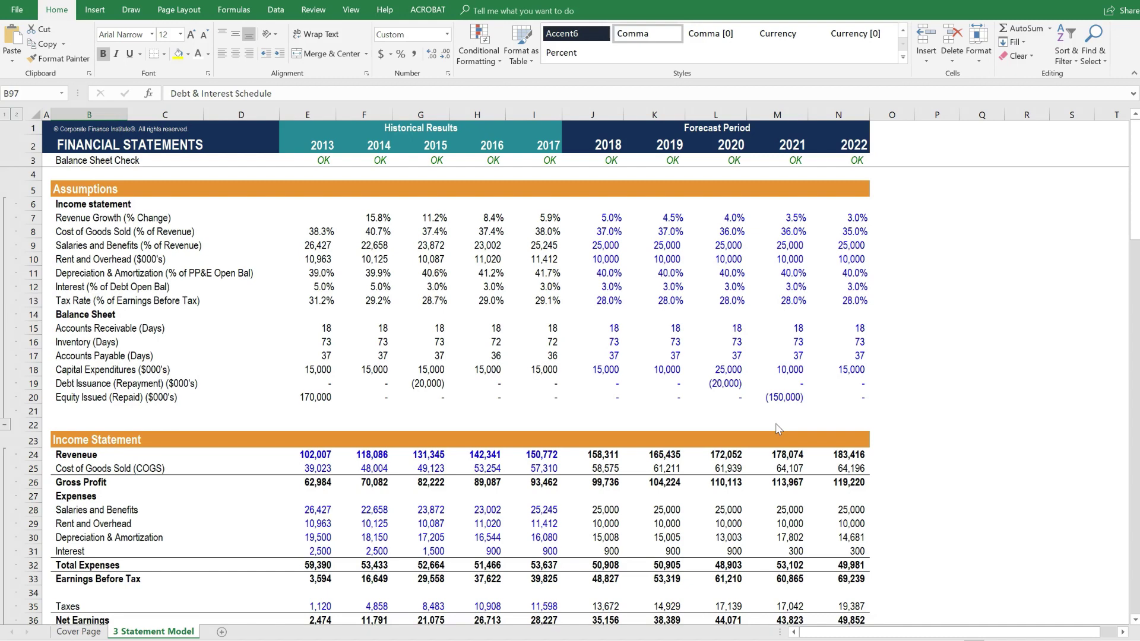
Use Go To Special to select all Constants with Text excluded, leaving only numeric inputs selected.
{"action": "key", "text": "F5"}
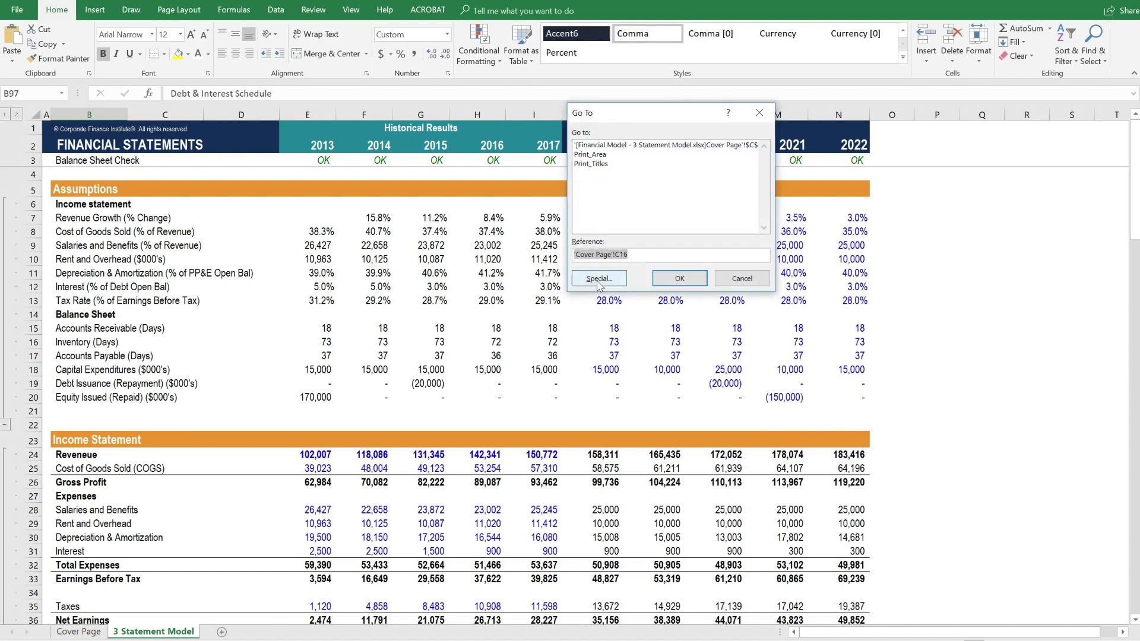
{"action": "left_click", "coordinate": [598, 279]}
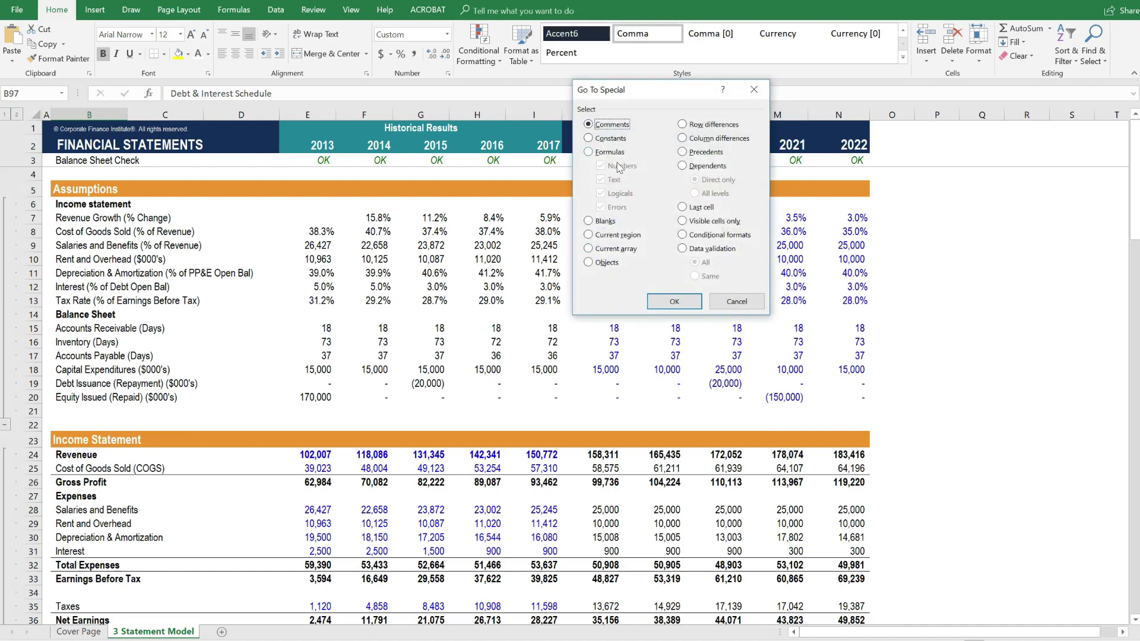
{"action": "left_click", "coordinate": [612, 139]}
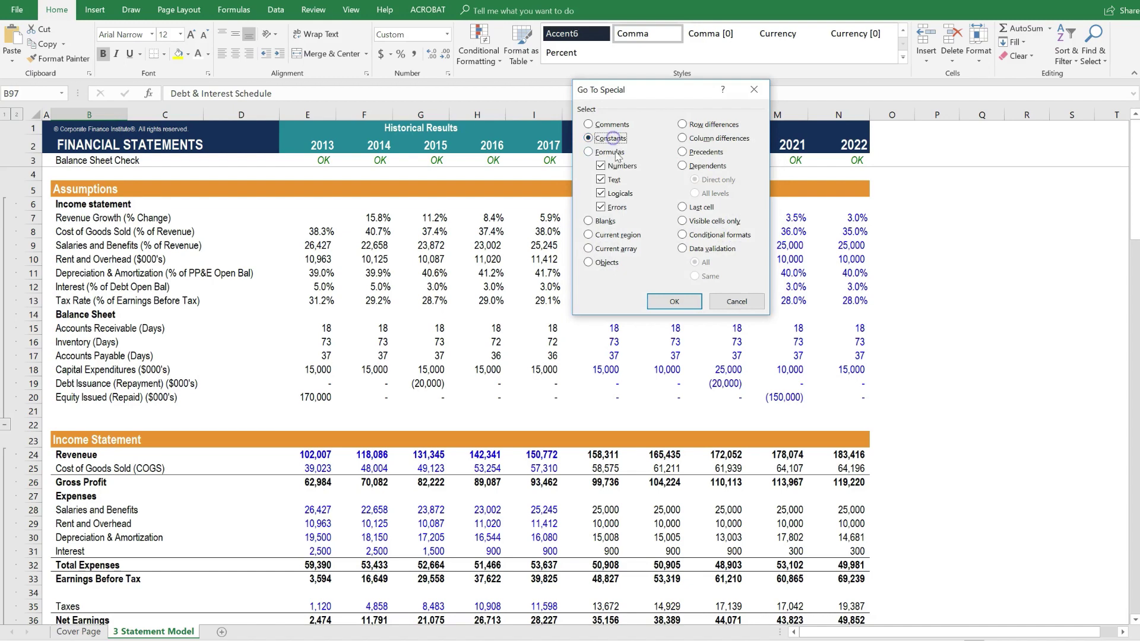
{"action": "left_click", "coordinate": [601, 180]}
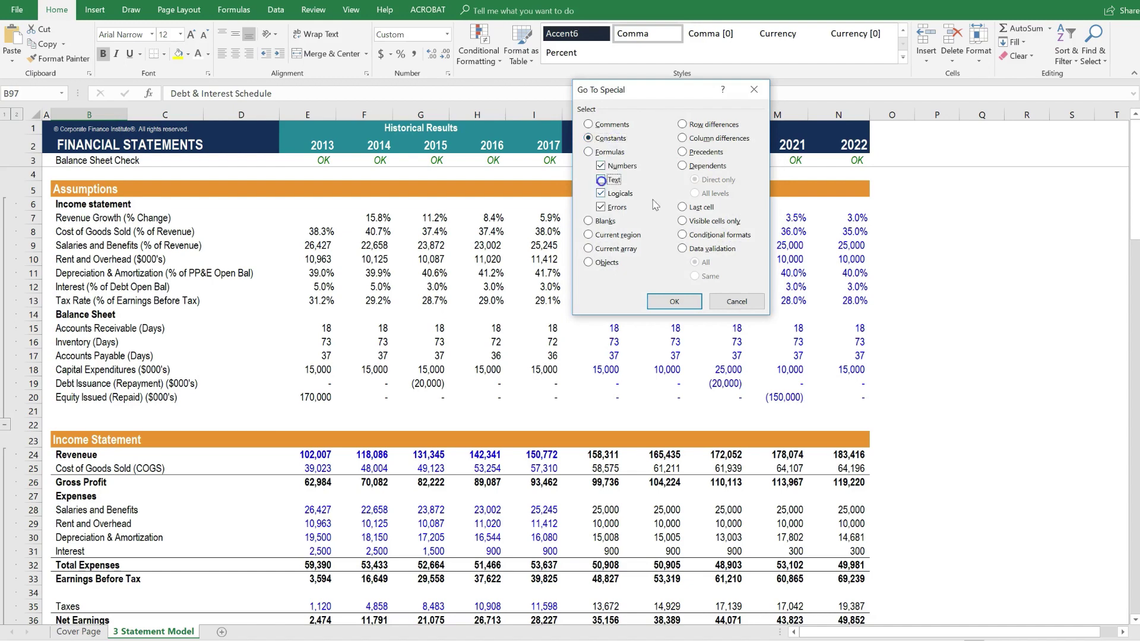
{"action": "left_click", "coordinate": [674, 301]}
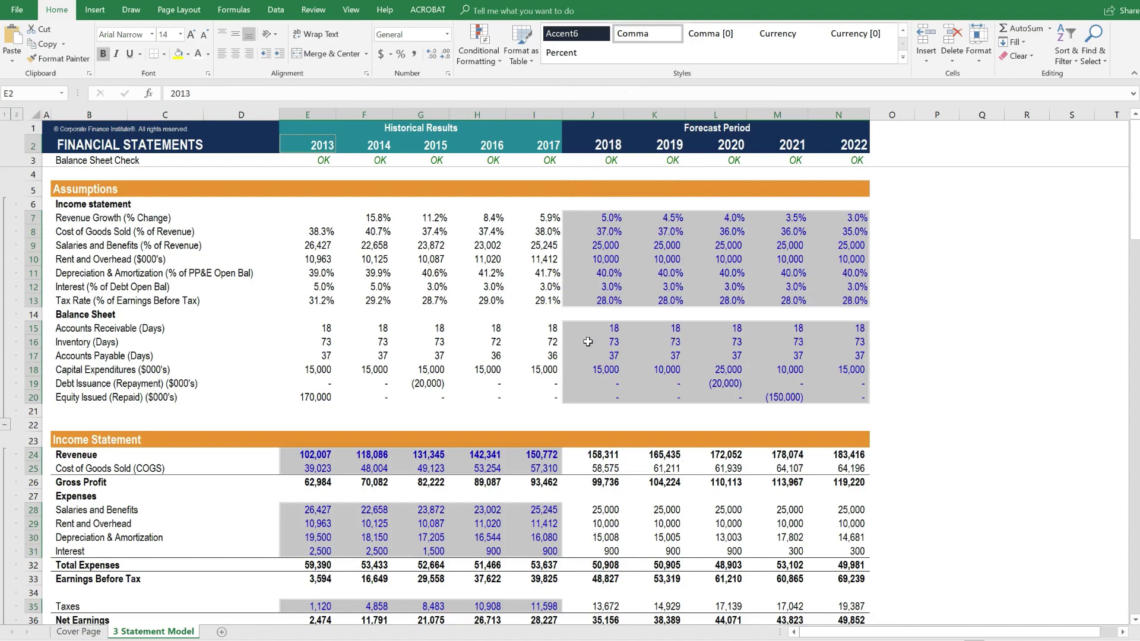
{"action": "scroll", "coordinate": [587, 342], "scroll_direction": "down", "scroll_amount": 9}
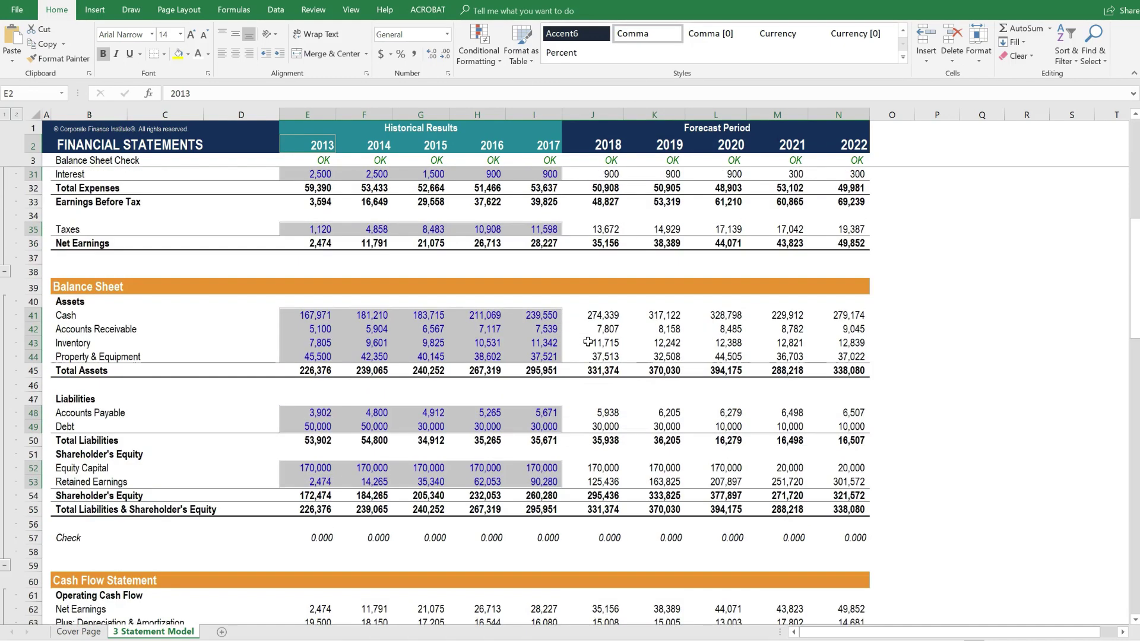
{"action": "scroll", "coordinate": [588, 342], "scroll_direction": "down", "scroll_amount": 10}
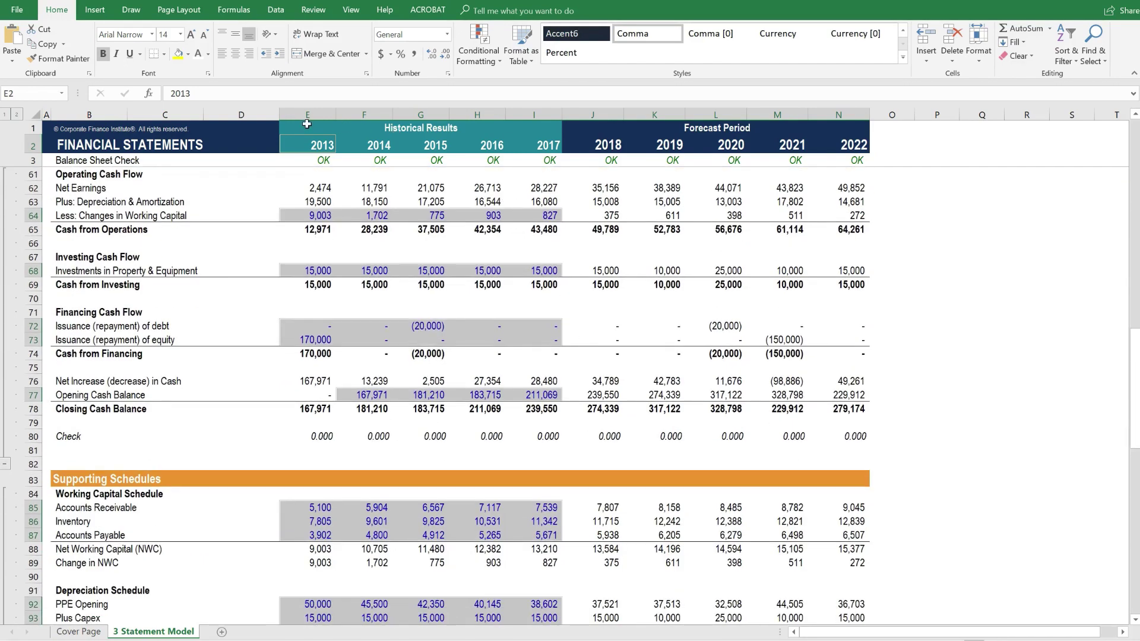
{"action": "scroll", "coordinate": [550, 385], "scroll_direction": "down", "scroll_amount": 6}
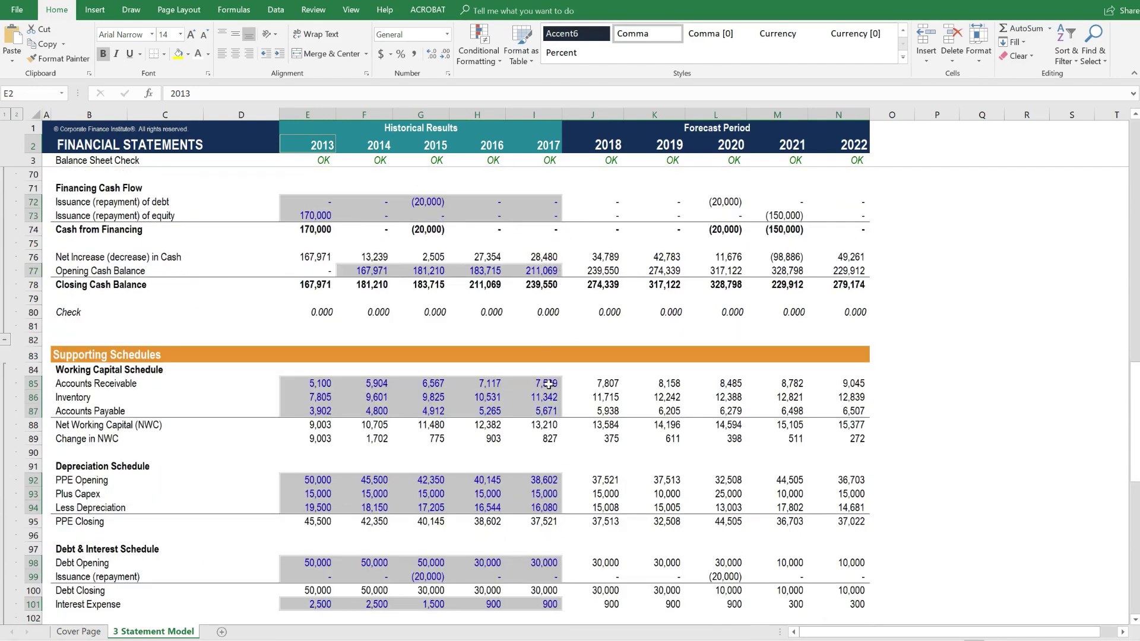
{"action": "scroll", "coordinate": [549, 405], "scroll_direction": "up", "scroll_amount": 1}
{"action": "scroll", "coordinate": [550, 405], "scroll_direction": "up", "scroll_amount": 18}
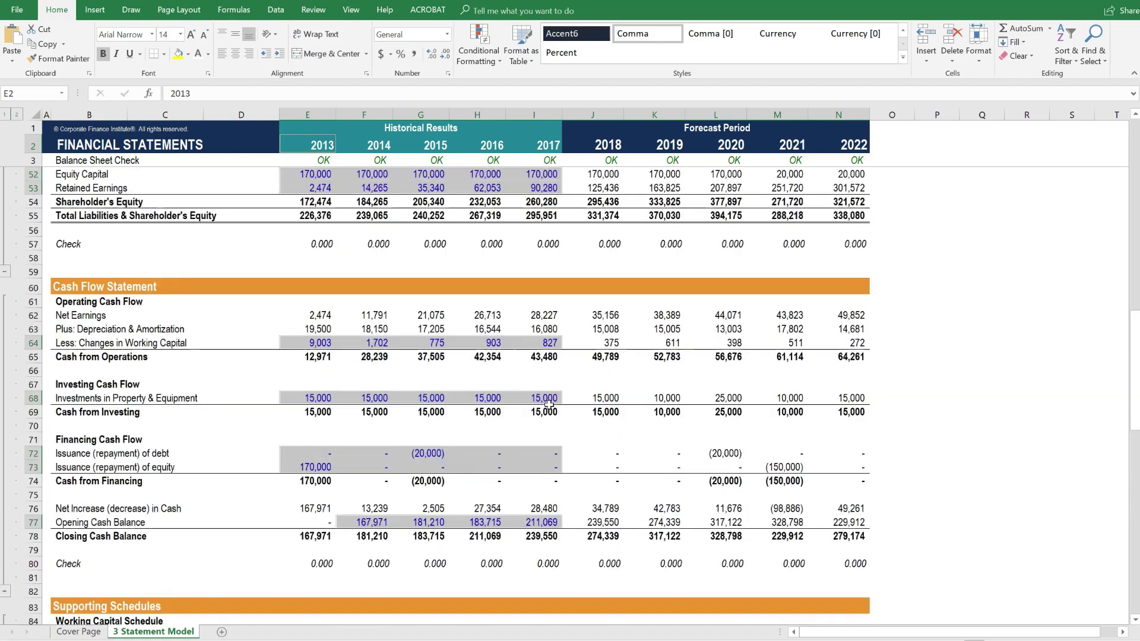
{"action": "scroll", "coordinate": [549, 405], "scroll_direction": "up", "scroll_amount": 6}
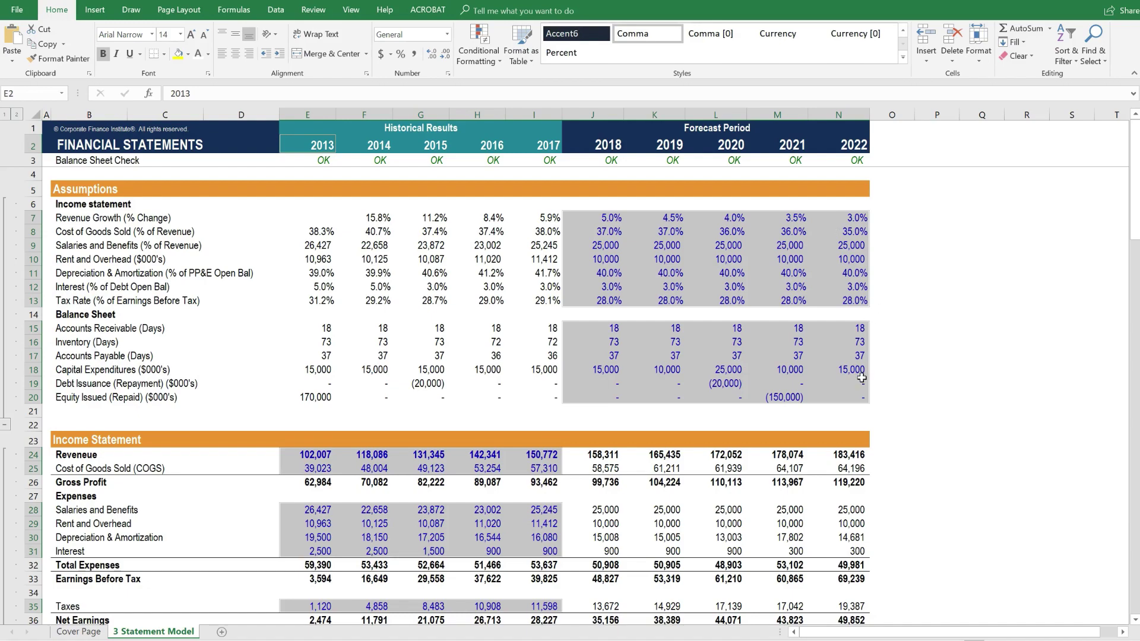
{"action": "scroll", "coordinate": [702, 393], "scroll_direction": "down", "scroll_amount": 3}
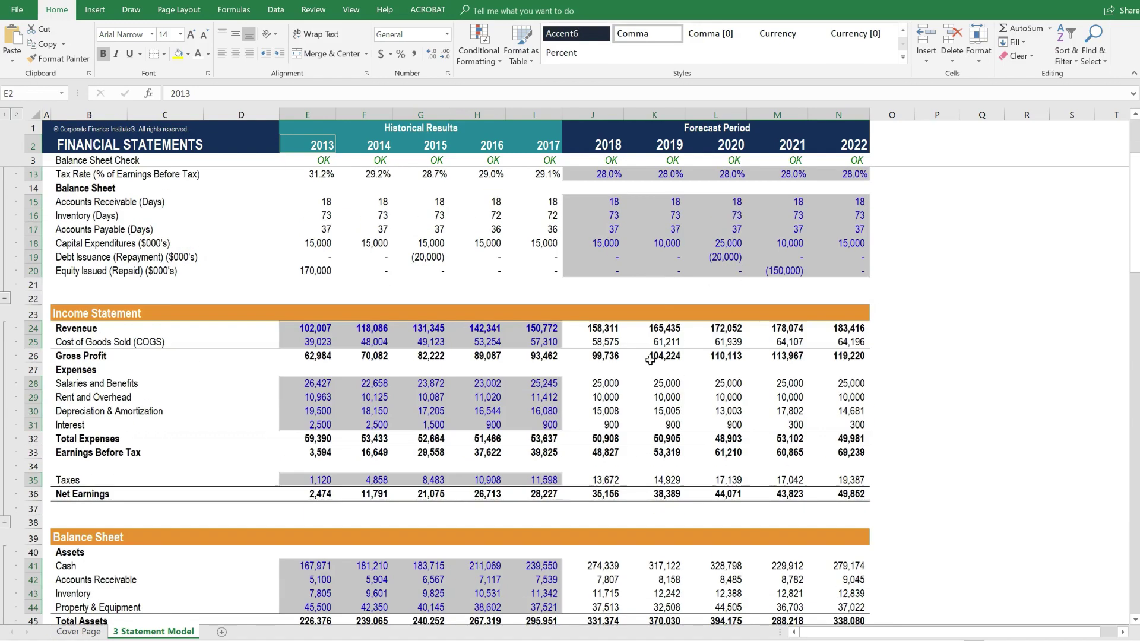
{"action": "scroll", "coordinate": [650, 359], "scroll_direction": "down", "scroll_amount": 20}
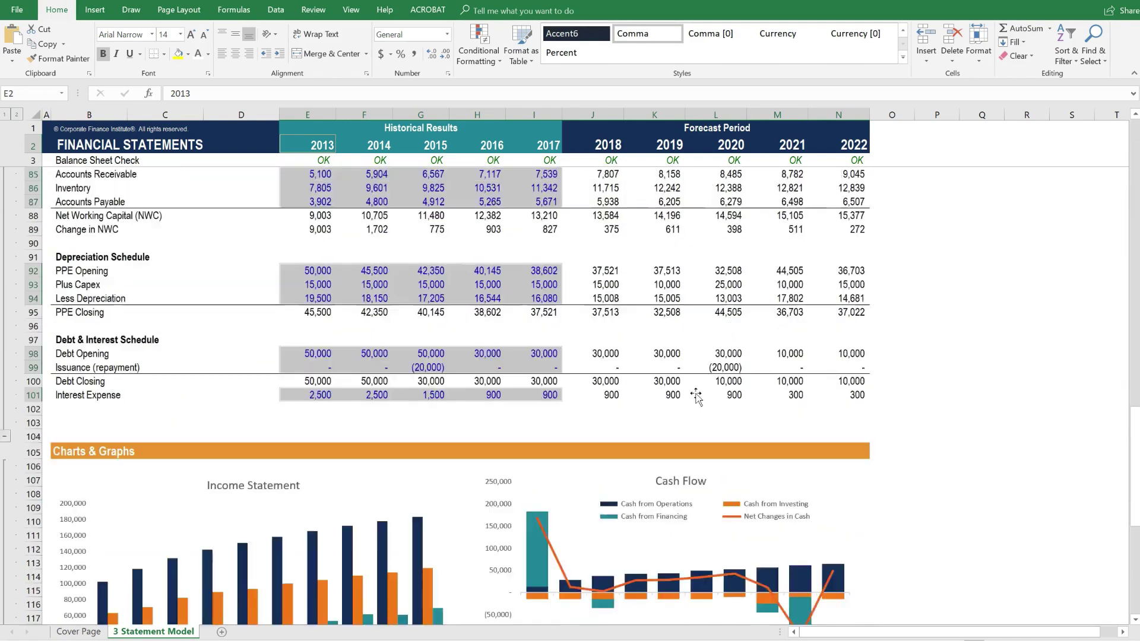
{"action": "scroll", "coordinate": [696, 395], "scroll_direction": "down", "scroll_amount": 5}
{"action": "scroll", "coordinate": [695, 394], "scroll_direction": "up", "scroll_amount": 9}
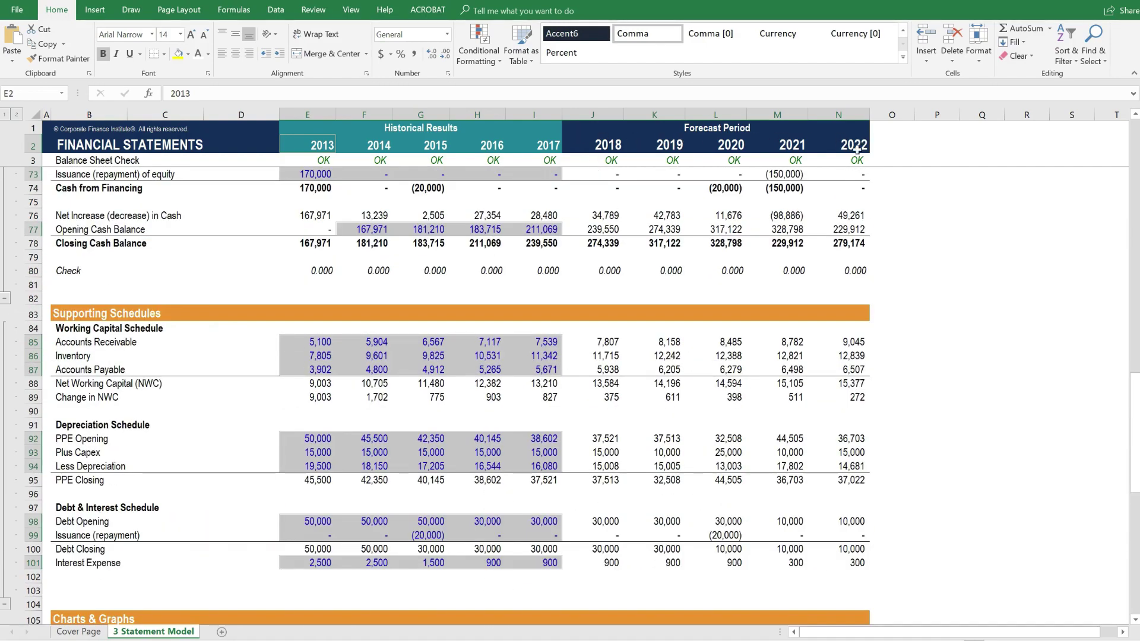
{"action": "scroll", "coordinate": [729, 506], "scroll_direction": "up", "scroll_amount": 10}
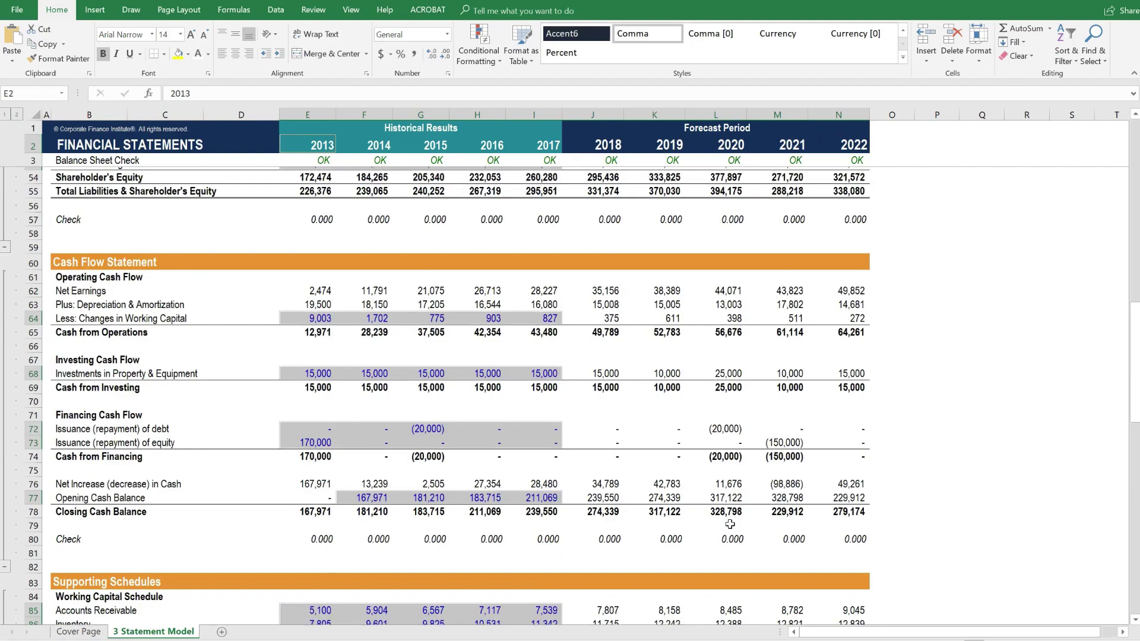
{"action": "scroll", "coordinate": [730, 524], "scroll_direction": "up", "scroll_amount": 13}
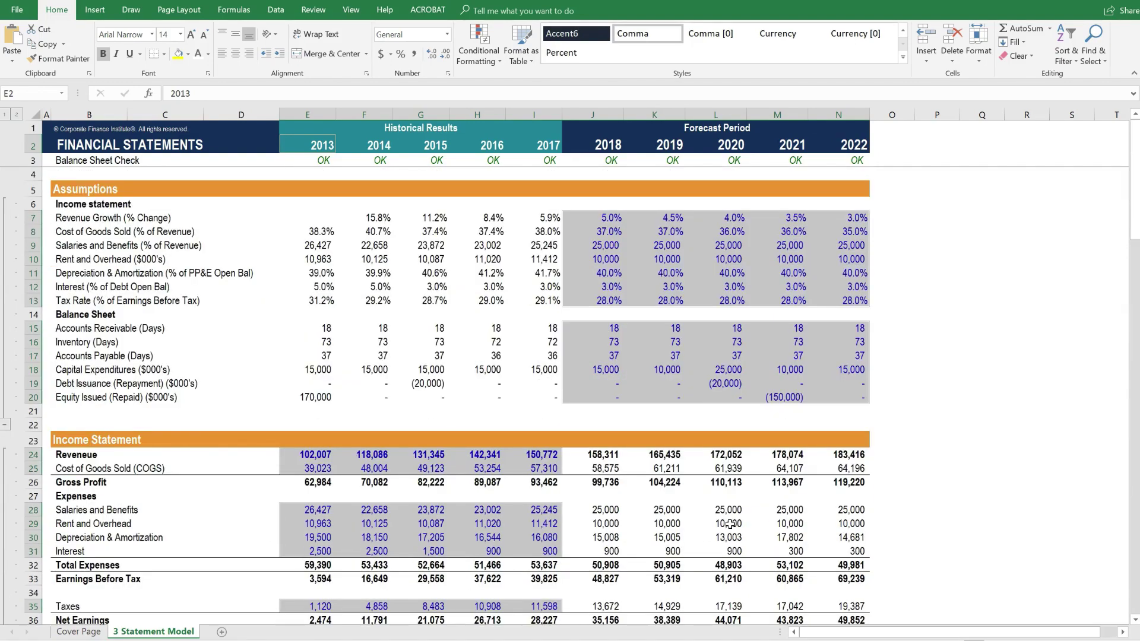
{"action": "left_click_drag", "start_coordinate": [585, 214], "coordinate": [818, 405]}
{"action": "key", "text": "ctrl+Home"}
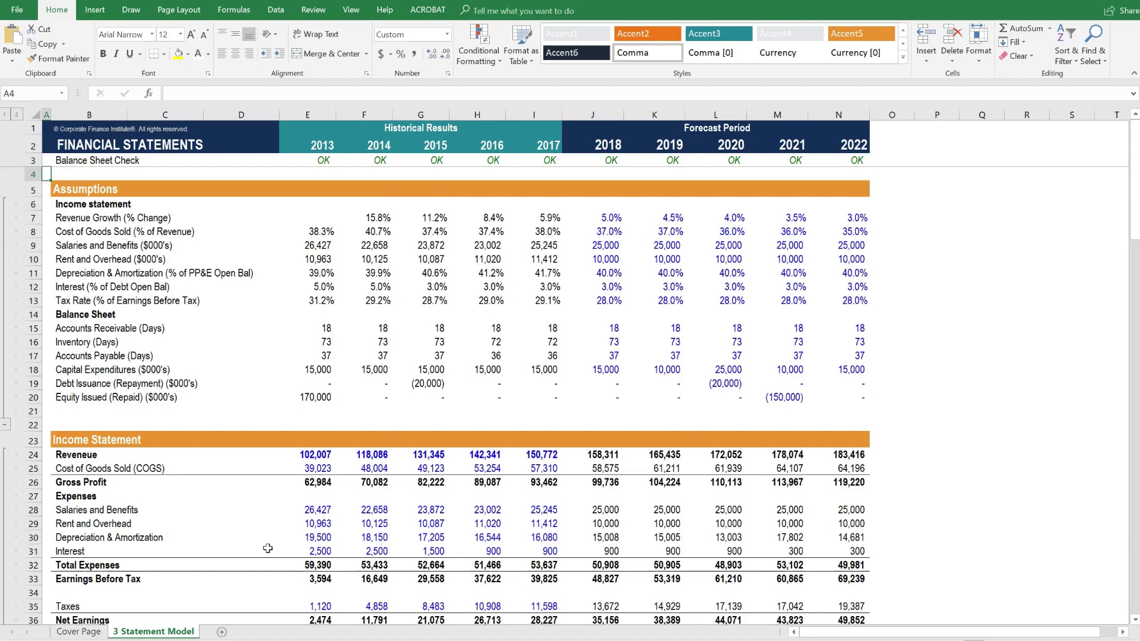
{"action": "scroll", "coordinate": [267, 544], "scroll_direction": "down", "scroll_amount": 1}
{"action": "left_click_drag", "start_coordinate": [79, 409], "coordinate": [254, 580]}
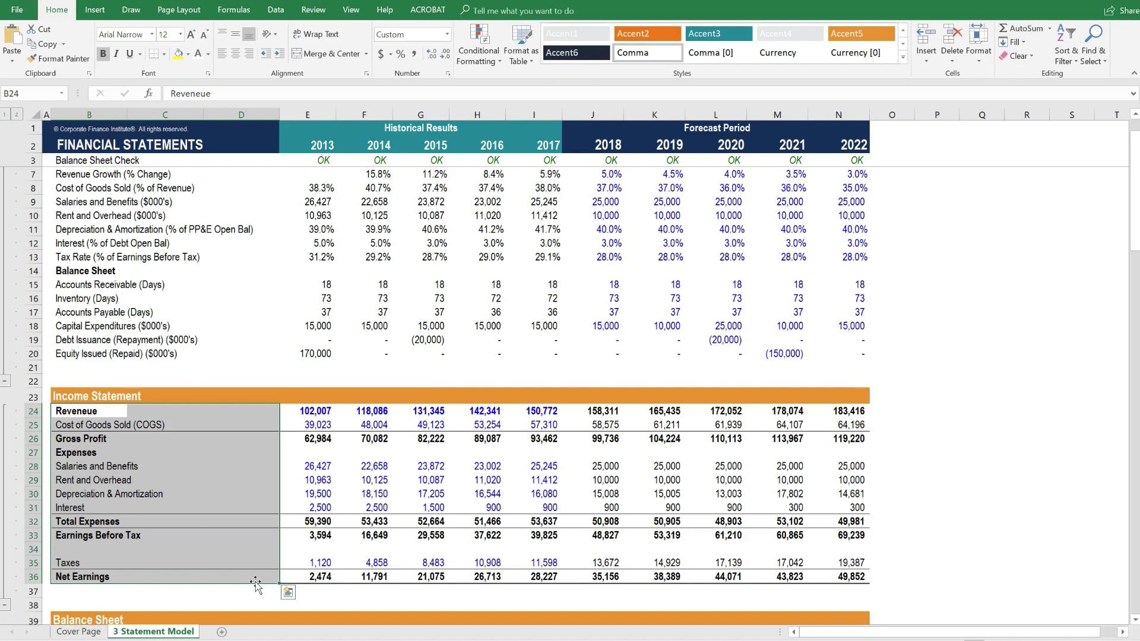
{"action": "left_click", "coordinate": [309, 480]}
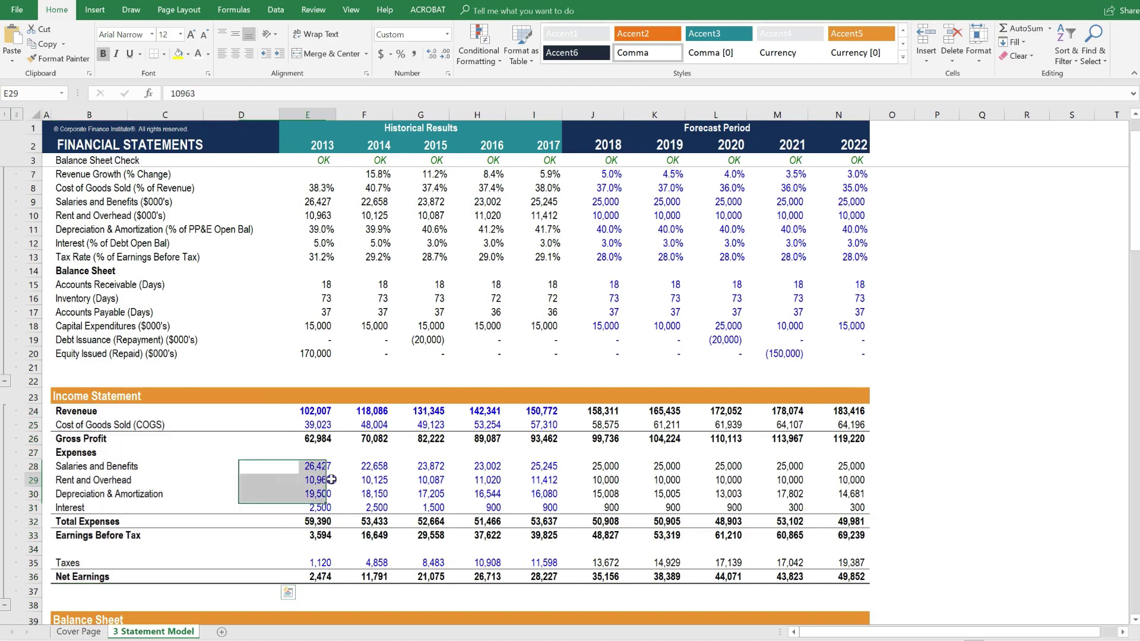
{"action": "scroll", "coordinate": [455, 529], "scroll_direction": "down", "scroll_amount": 3}
{"action": "scroll", "coordinate": [456, 529], "scroll_direction": "down", "scroll_amount": 8}
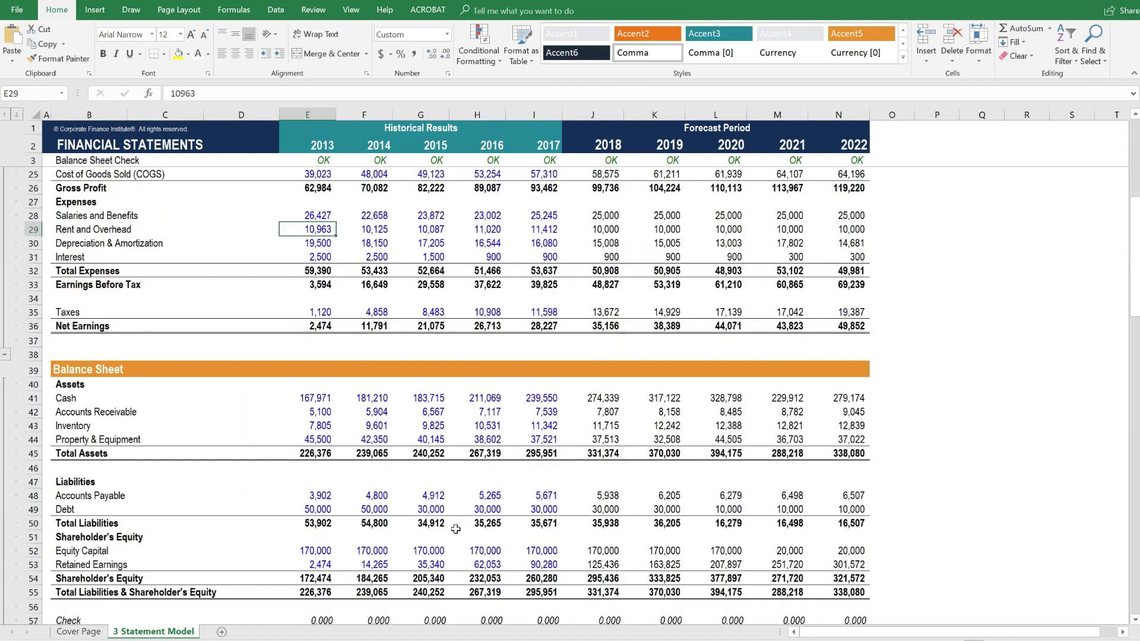
{"action": "scroll", "coordinate": [456, 528], "scroll_direction": "up", "scroll_amount": 10}
{"action": "scroll", "coordinate": [456, 529], "scroll_direction": "up", "scroll_amount": 2}
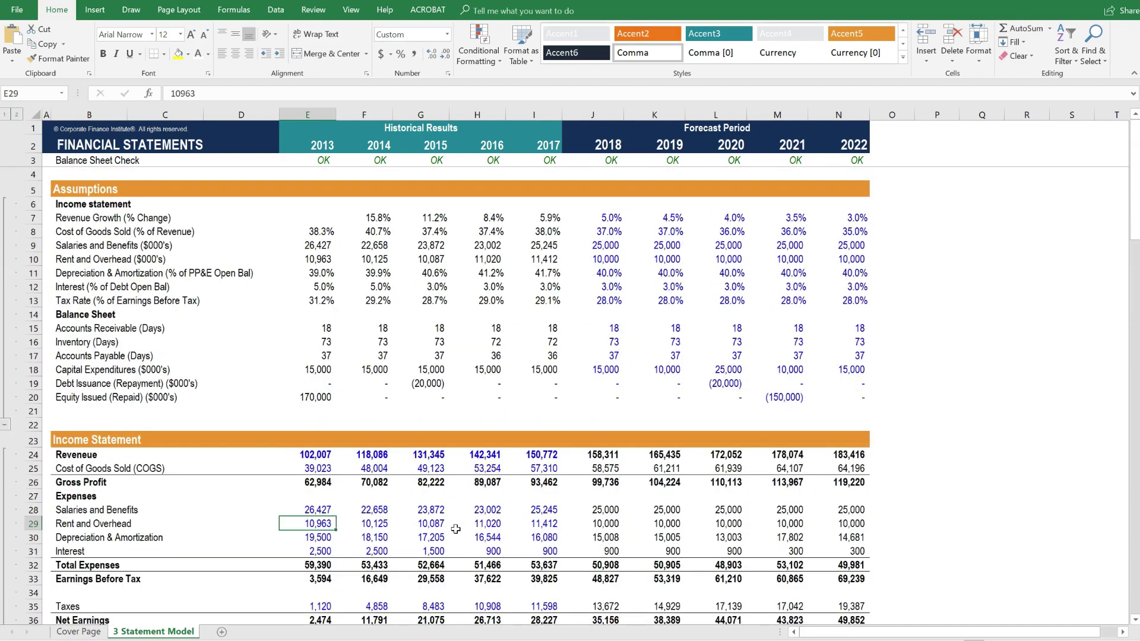
Insert an Income Statement row labelled 'Marketing' above Rent and Overhead and select it.
{"action": "left_click", "coordinate": [81, 526]}
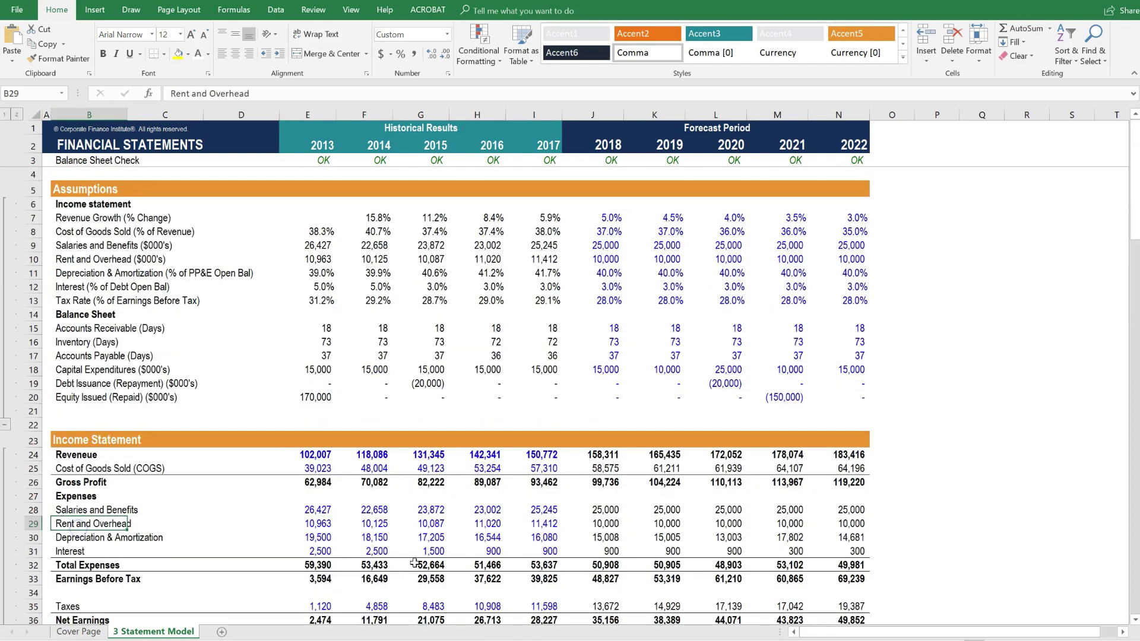
{"action": "key", "text": "alt+h"}
{"action": "key", "text": "i"}
{"action": "key", "text": "r"}
{"action": "type", "text": "M"}
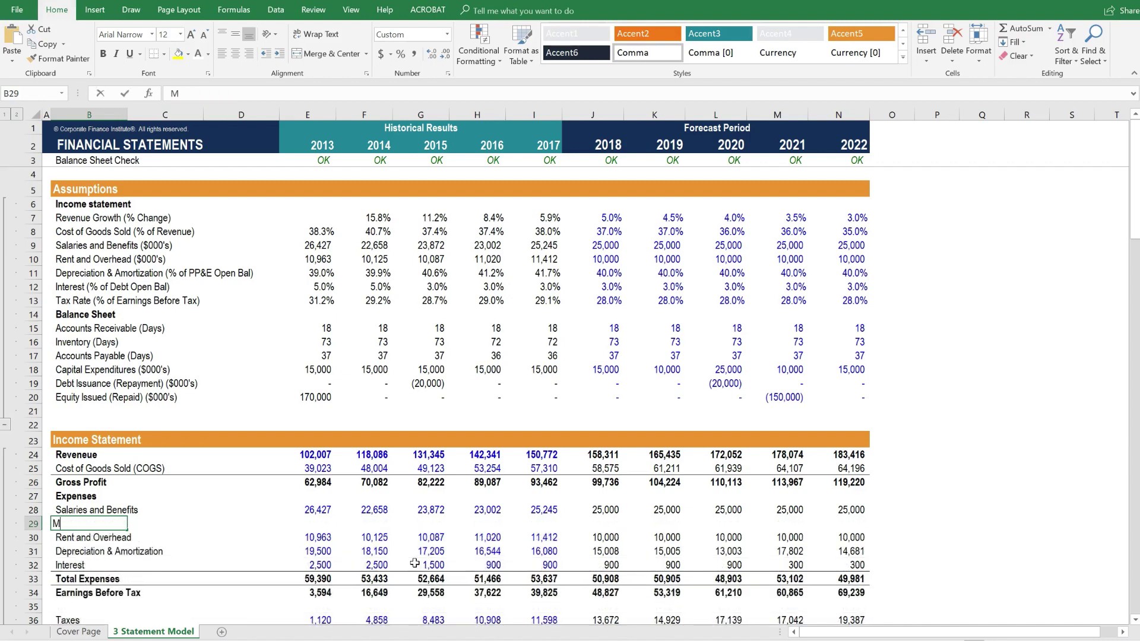
{"action": "type", "text": "arketing"}
{"action": "key", "text": "Return"}
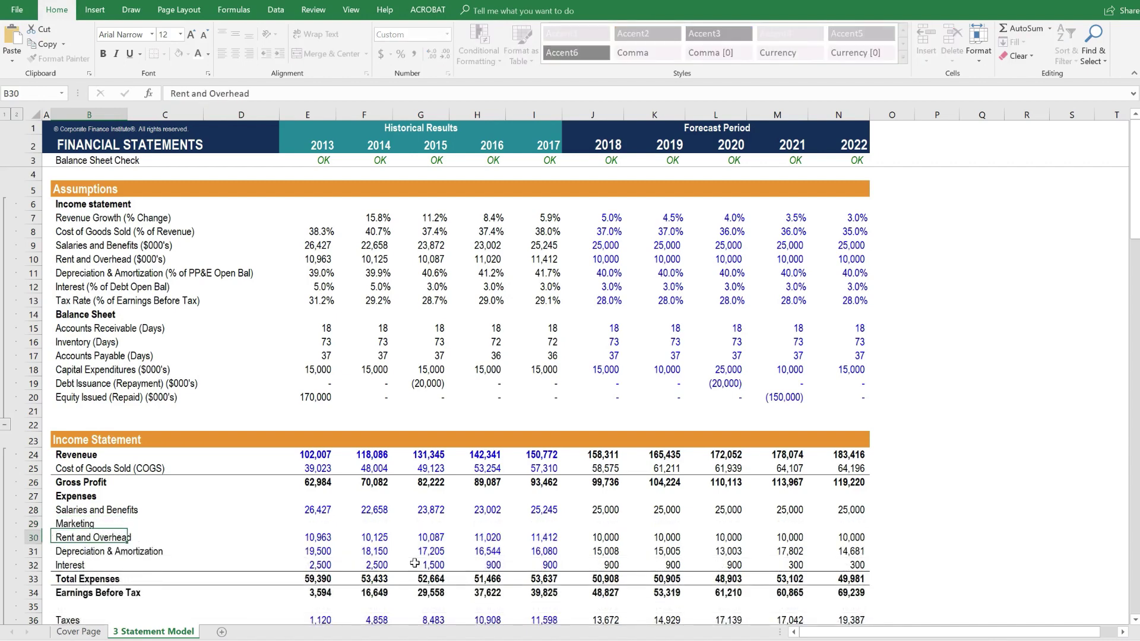
{"action": "key", "text": "Up"}
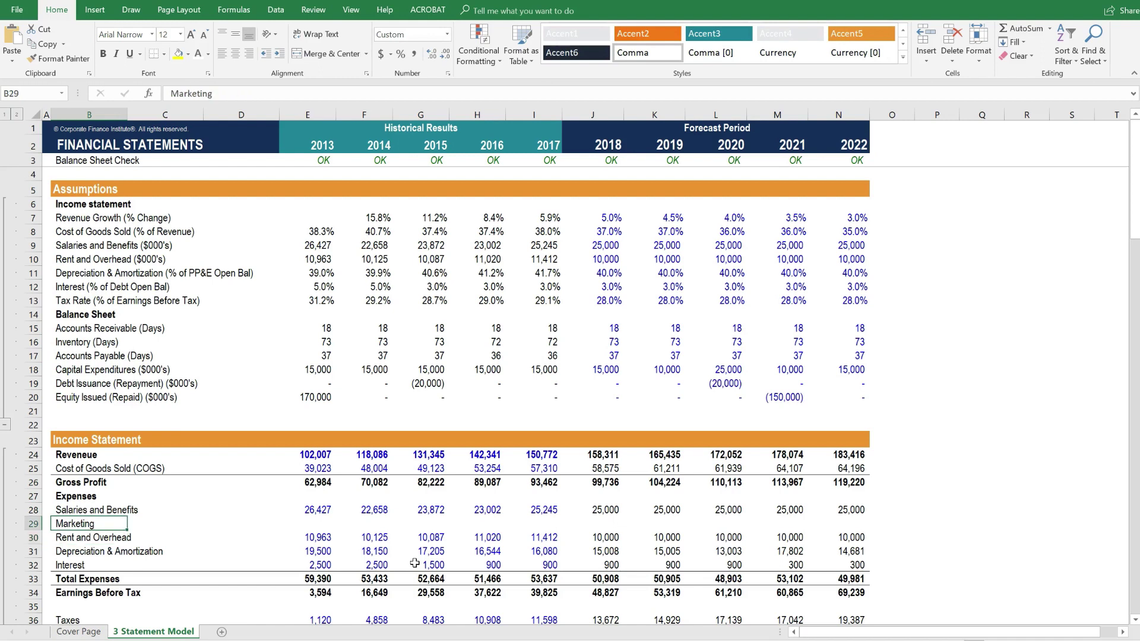
{"action": "key", "text": "shift+space"}
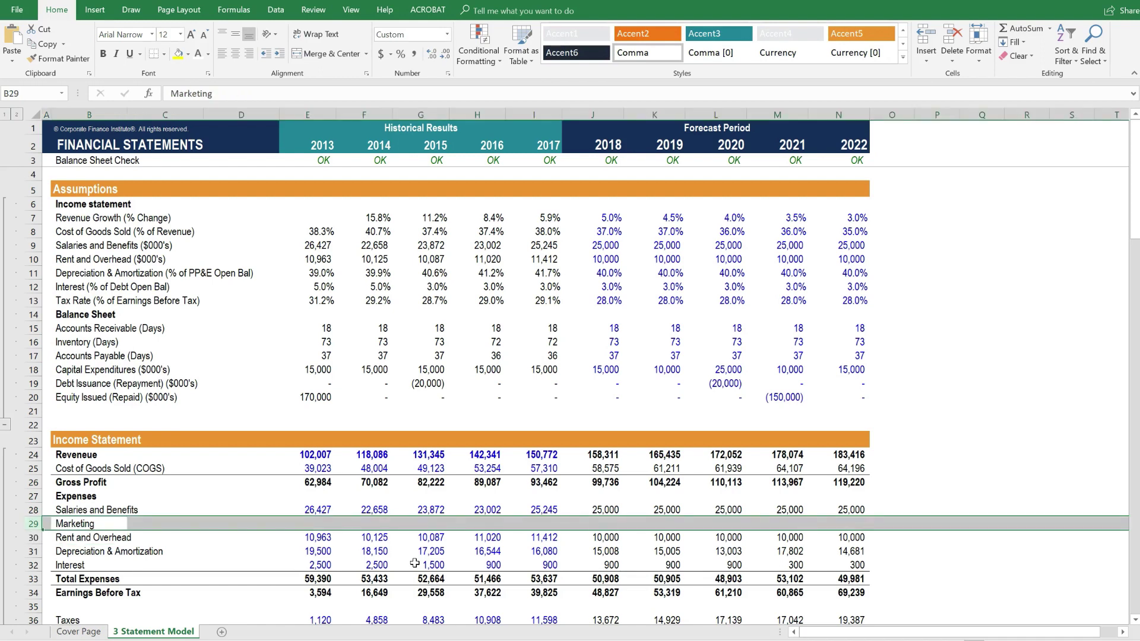
{"action": "key", "text": "Up"}
{"action": "key", "text": "Up"}
{"action": "key", "text": "Up"}
{"action": "key", "text": "Up"}
{"action": "key", "text": "Up"}
{"action": "key", "text": "Up"}
{"action": "key", "text": "Up"}
{"action": "key", "text": "Up"}
{"action": "key", "text": "Up"}
{"action": "key", "text": "Up"}
{"action": "key", "text": "Up"}
{"action": "key", "text": "Up"}
{"action": "key", "text": "Up"}
{"action": "key", "text": "Up"}
{"action": "key", "text": "Up"}
{"action": "key", "text": "Up"}
{"action": "key", "text": "Up"}
{"action": "key", "text": "Up"}
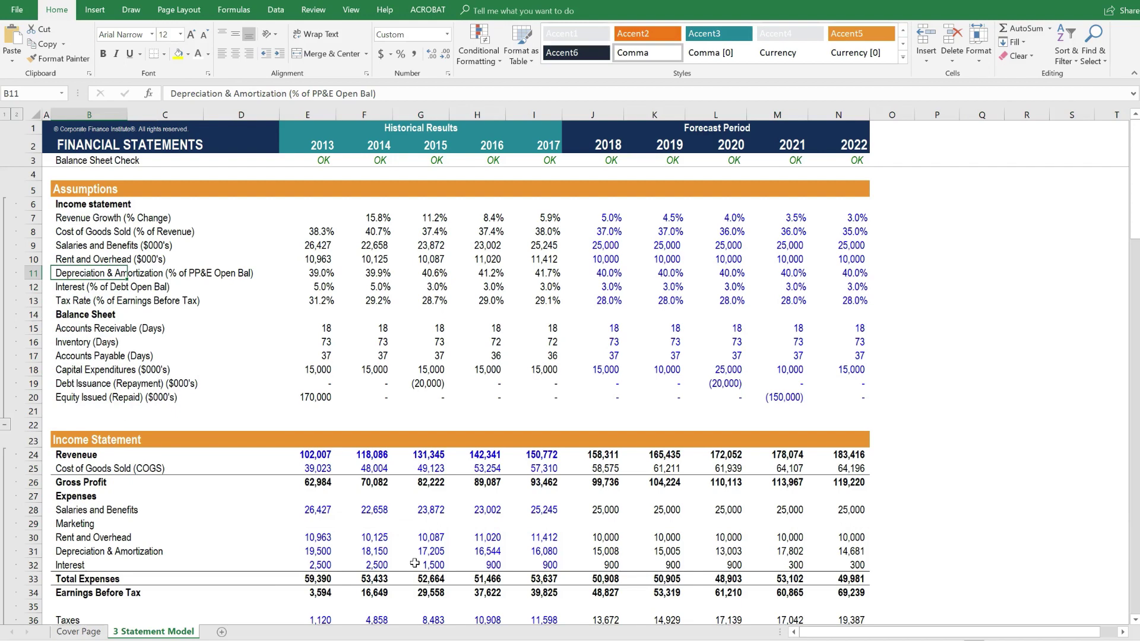
Insert a 'Marketing (% of Revenue)' assumption row above Rent and Overhead, landing on its 2018 cell.
{"action": "key", "text": "Up"}
{"action": "key", "text": "alt+i"}
{"action": "type", "text": "r"}
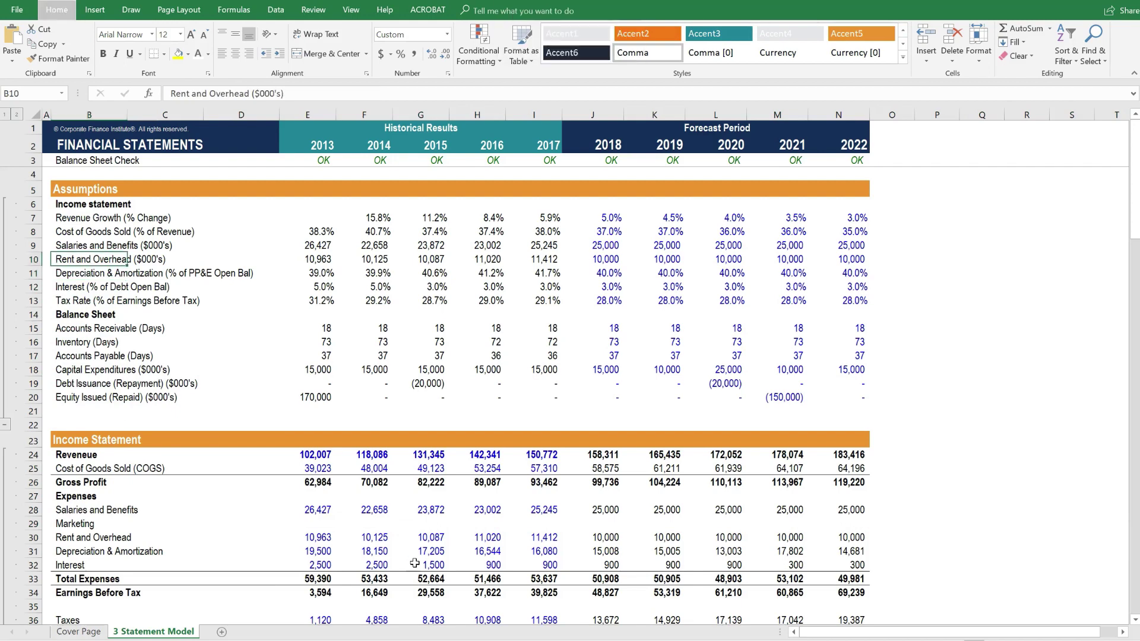
{"action": "type", "text": "Market"}
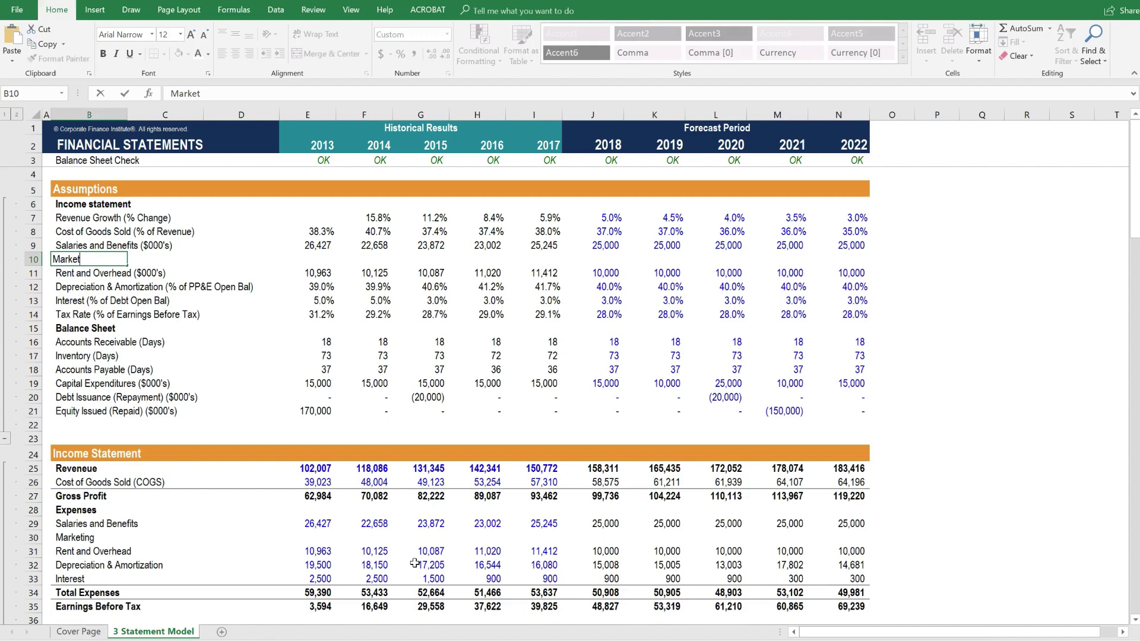
{"action": "type", "text": "ing"}
{"action": "type", "text": "(% of Revenue"}
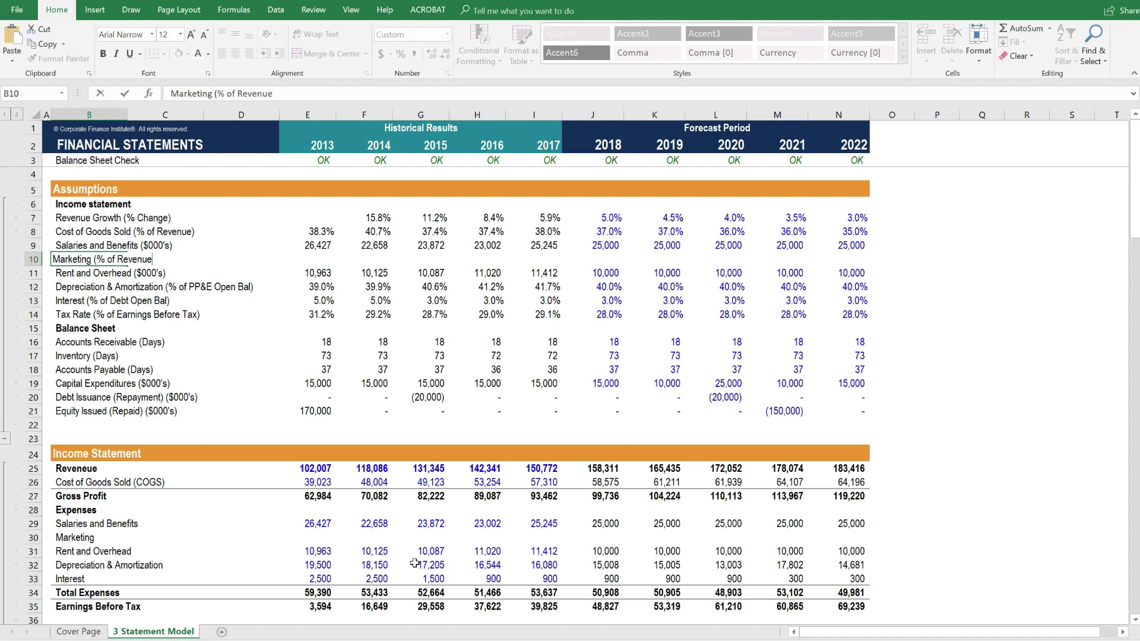
{"action": "type", "text": ")"}
{"action": "key", "text": "Return"}
{"action": "key", "text": "Up"}
{"action": "key", "text": "Right"}
{"action": "key", "text": "Right"}
{"action": "key", "text": "Right"}
{"action": "key", "text": "Right"}
{"action": "key", "text": "Right"}
{"action": "key", "text": "Right"}
{"action": "key", "text": "Right"}
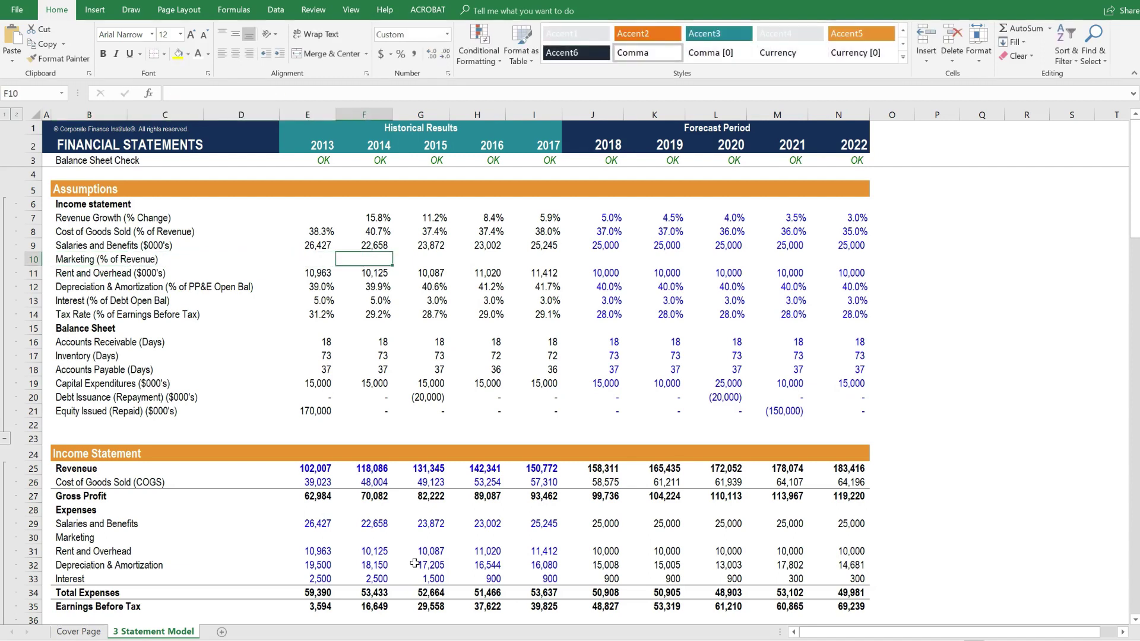
{"action": "key", "text": "Right"}
{"action": "key", "text": "Right"}
{"action": "key", "text": "Left"}
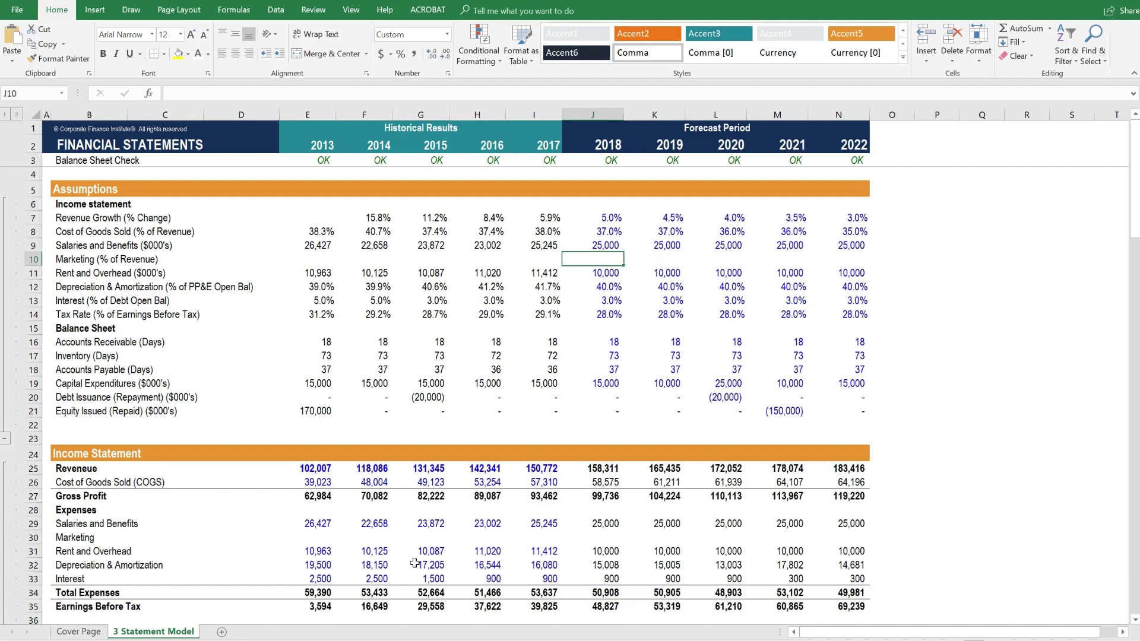
Copy the 5.0% Revenue Growth input into the Marketing (% of Revenue) cells for 2018–2022.
{"action": "key", "text": "Up"}
{"action": "key", "text": "Up"}
{"action": "key", "text": "Up"}
{"action": "key", "text": "ctrl+c"}
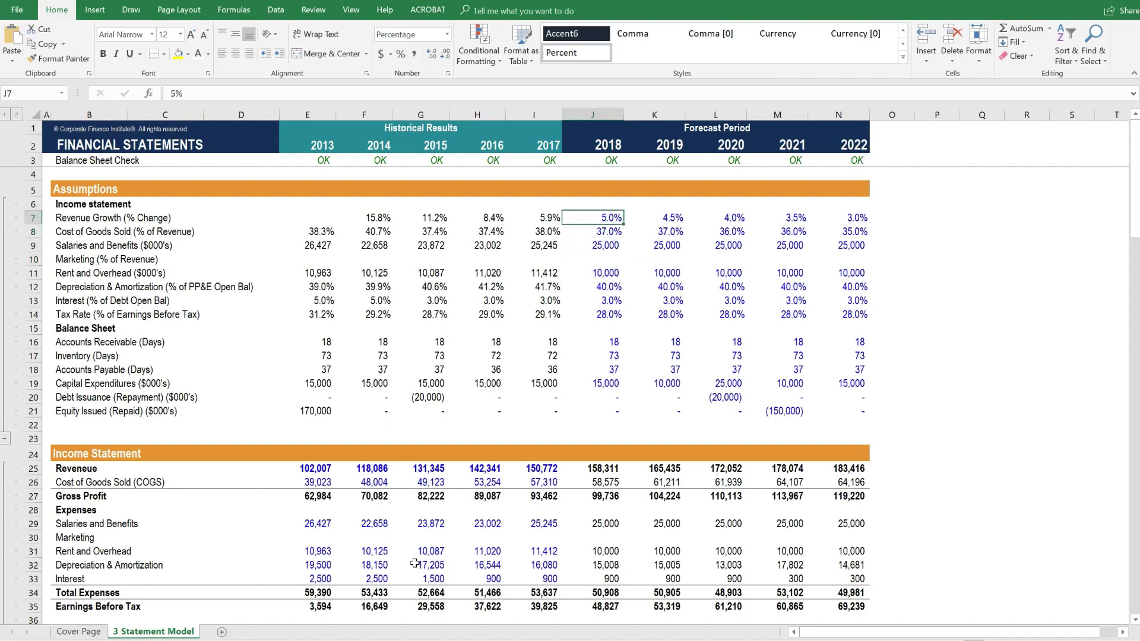
{"action": "key", "text": "Down"}
{"action": "key", "text": "Down"}
{"action": "key", "text": "Down"}
{"action": "key", "text": "ctrl+v"}
{"action": "key", "text": "shift+Right"}
{"action": "key", "text": "shift+Right"}
{"action": "key", "text": "shift+Right"}
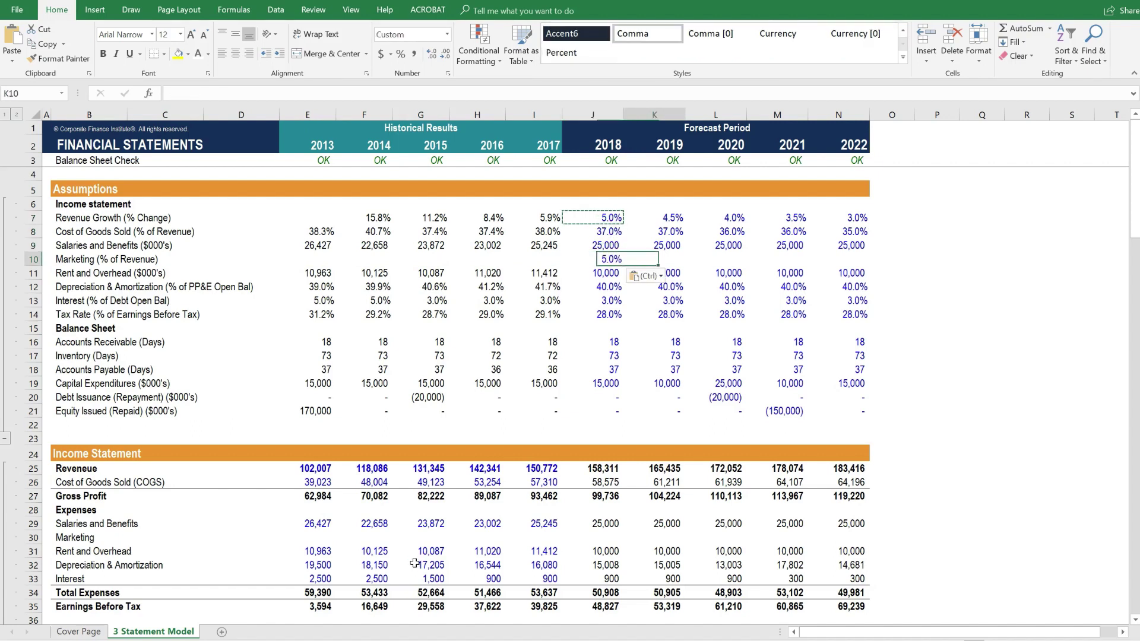
{"action": "key", "text": "shift+Right"}
{"action": "key", "text": "ctrl+v"}
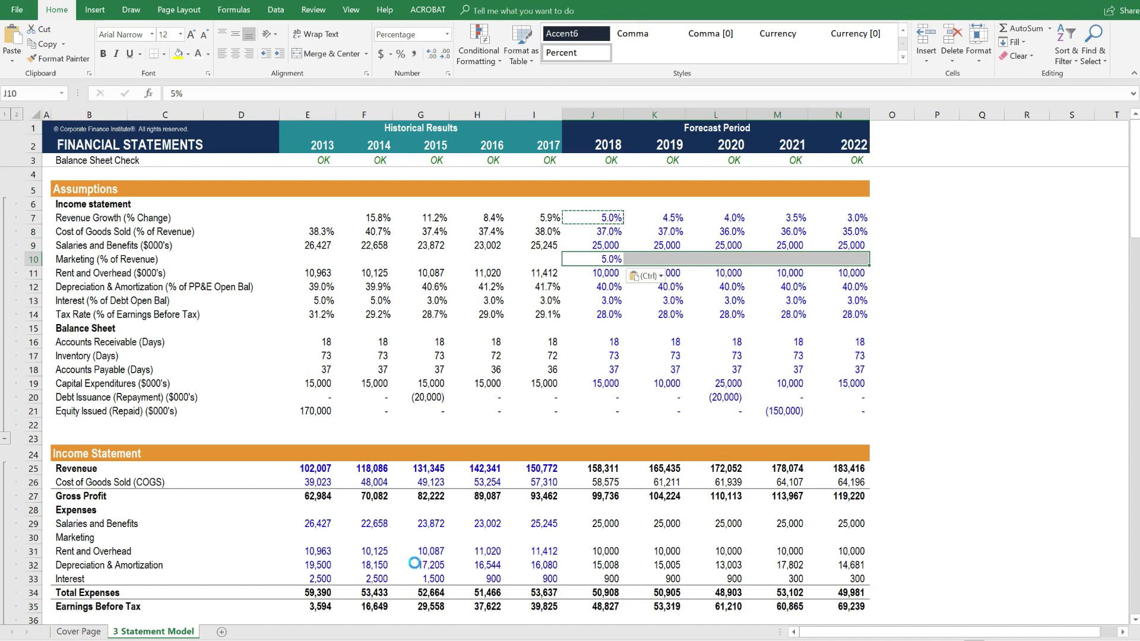
{"action": "key", "text": "Down"}
{"action": "key", "text": "Down"}
{"action": "key", "text": "Escape"}
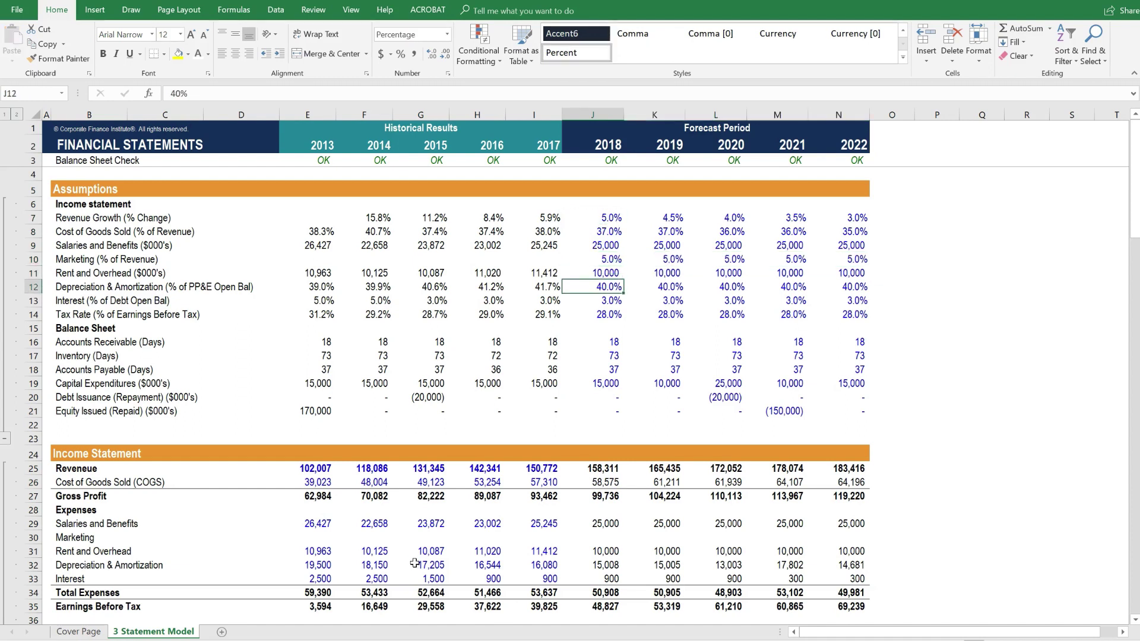
{"action": "key", "text": "Down"}
{"action": "key", "text": "Down"}
{"action": "key", "text": "Down"}
{"action": "key", "text": "Down"}
{"action": "key", "text": "Down"}
{"action": "key", "text": "Down"}
{"action": "key", "text": "Down"}
{"action": "key", "text": "Down"}
{"action": "key", "text": "Down"}
{"action": "key", "text": "Down"}
{"action": "key", "text": "Down"}
{"action": "key", "text": "Down"}
{"action": "key", "text": "Down"}
{"action": "key", "text": "Down"}
{"action": "key", "text": "Down"}
{"action": "key", "text": "Down"}
{"action": "key", "text": "Down"}
{"action": "key", "text": "Down"}
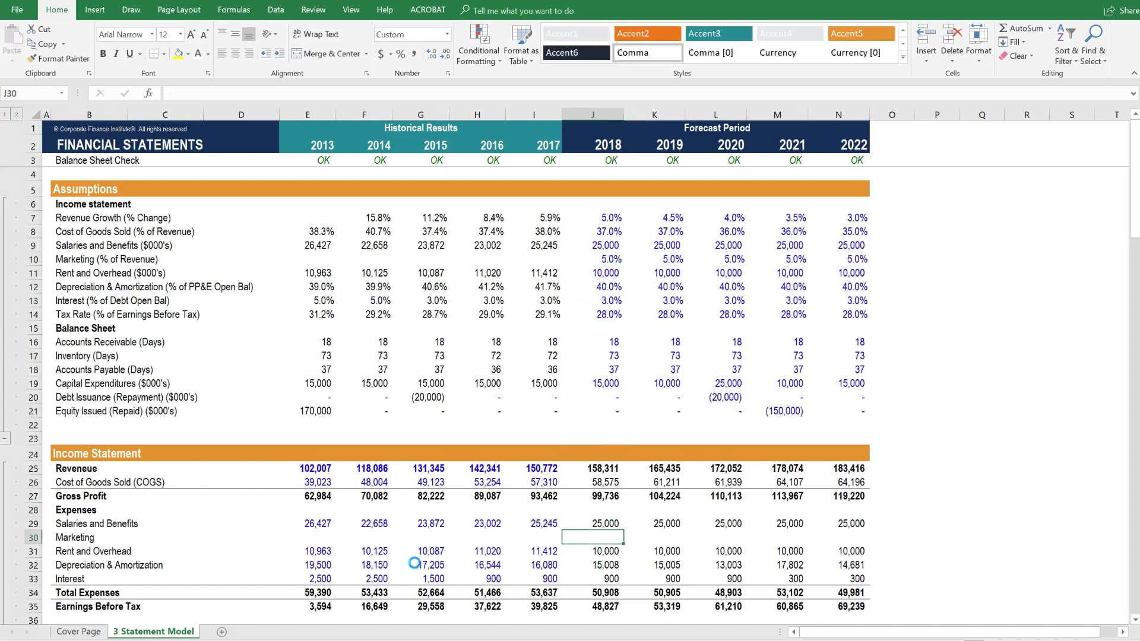
Enter the 2018 Marketing expense formula =J25*J10, revenue times the Marketing percentage.
{"action": "type", "text": "="}
{"action": "key", "text": "Up"}
{"action": "key", "text": "Up"}
{"action": "key", "text": "Up"}
{"action": "key", "text": "Up"}
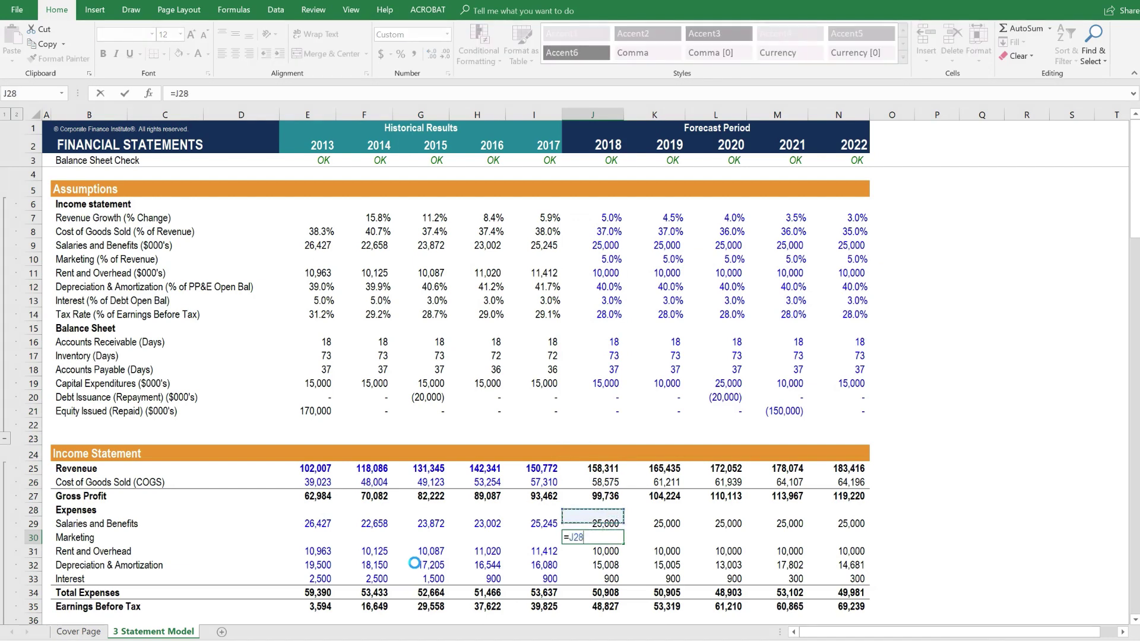
{"action": "key", "text": "Up"}
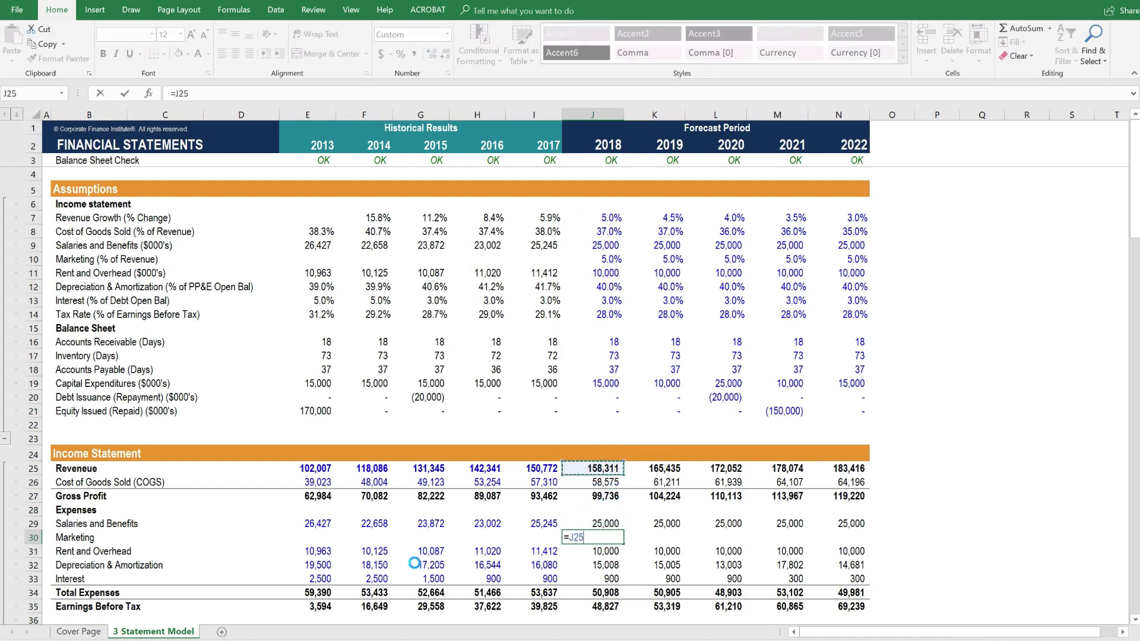
{"action": "type", "text": "*"}
{"action": "key", "text": "Up"}
{"action": "key", "text": "Up"}
{"action": "key", "text": "Up"}
{"action": "key", "text": "Up"}
{"action": "key", "text": "Up"}
{"action": "key", "text": "Up"}
{"action": "key", "text": "Up"}
{"action": "key", "text": "Up"}
{"action": "key", "text": "Up"}
{"action": "key", "text": "Up"}
{"action": "key", "text": "Up"}
{"action": "key", "text": "Up"}
{"action": "key", "text": "Up"}
{"action": "key", "text": "Up"}
{"action": "key", "text": "Up"}
{"action": "key", "text": "Up"}
{"action": "key", "text": "Up"}
{"action": "key", "text": "Up"}
{"action": "key", "text": "Up"}
{"action": "key", "text": "Up"}
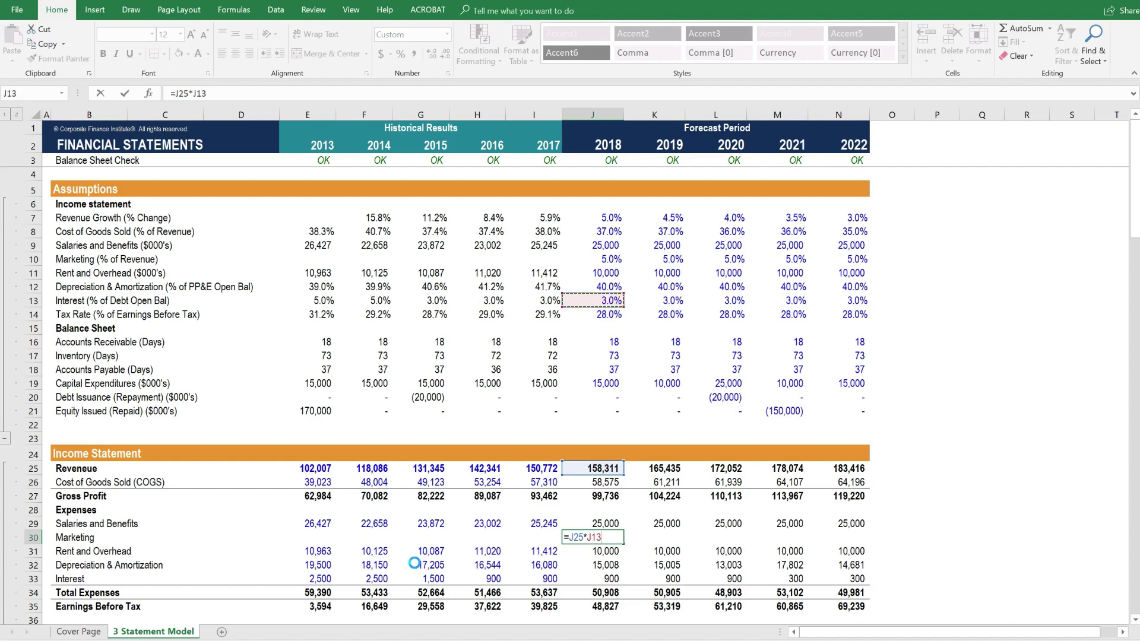
{"action": "key", "text": "Return"}
Fill the Marketing formula across 2019–2022, ignore the inconsistent-formula warning, and select the historical Marketing cells.
{"action": "key", "text": "Up"}
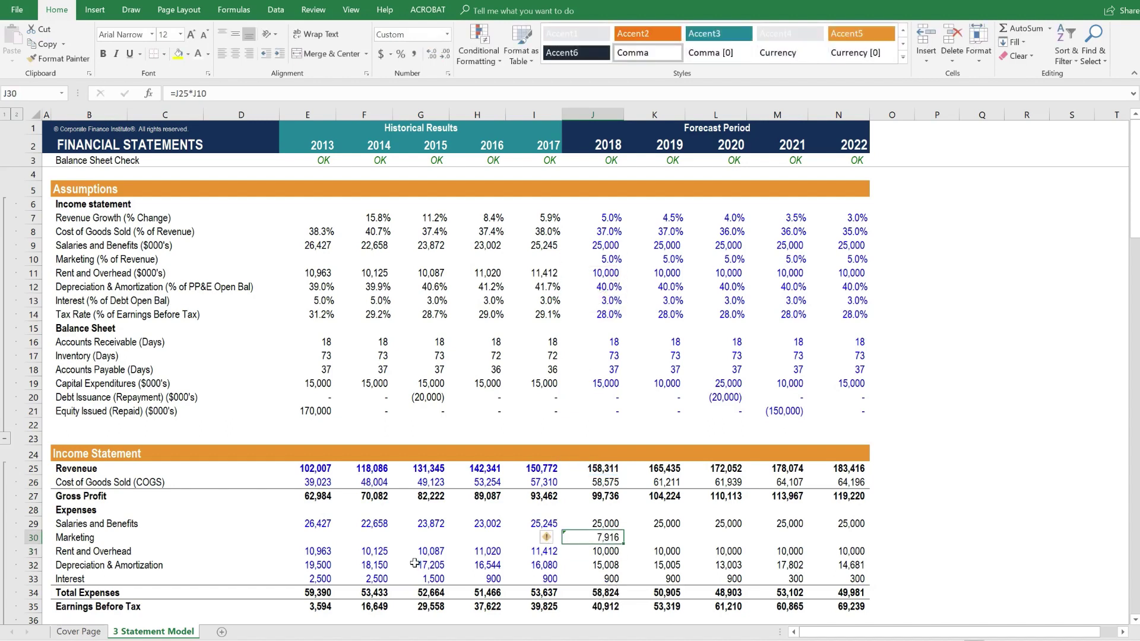
{"action": "key", "text": "shift+Right"}
{"action": "key", "text": "shift+Right"}
{"action": "key", "text": "shift+Right"}
{"action": "key", "text": "shift+Right"}
{"action": "key", "text": "ctrl+r"}
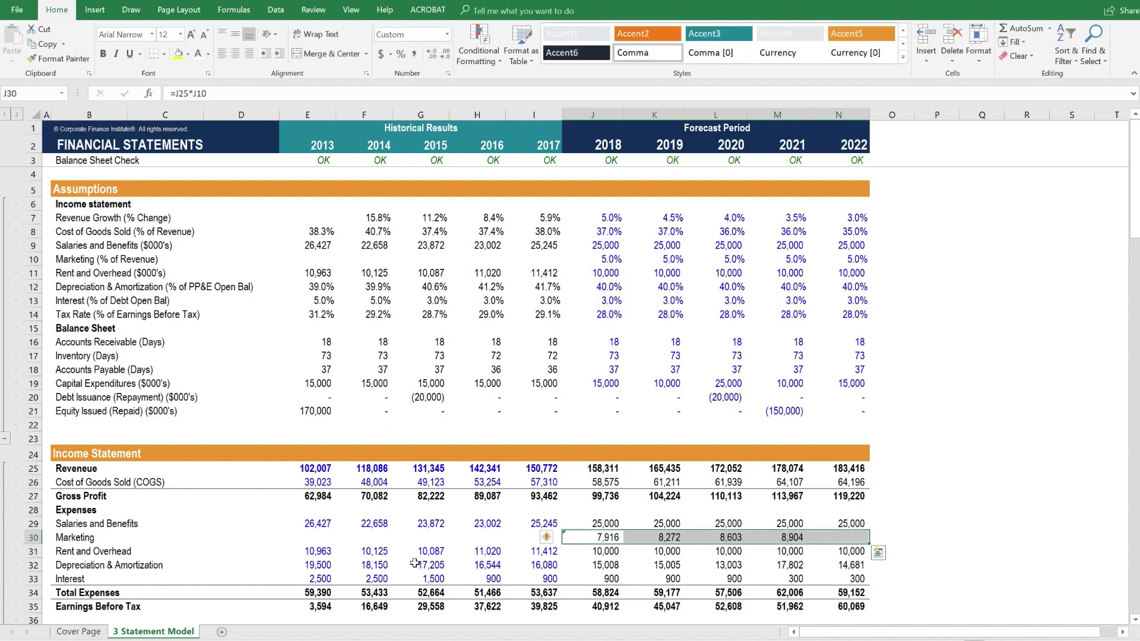
{"action": "left_click", "coordinate": [546, 537]}
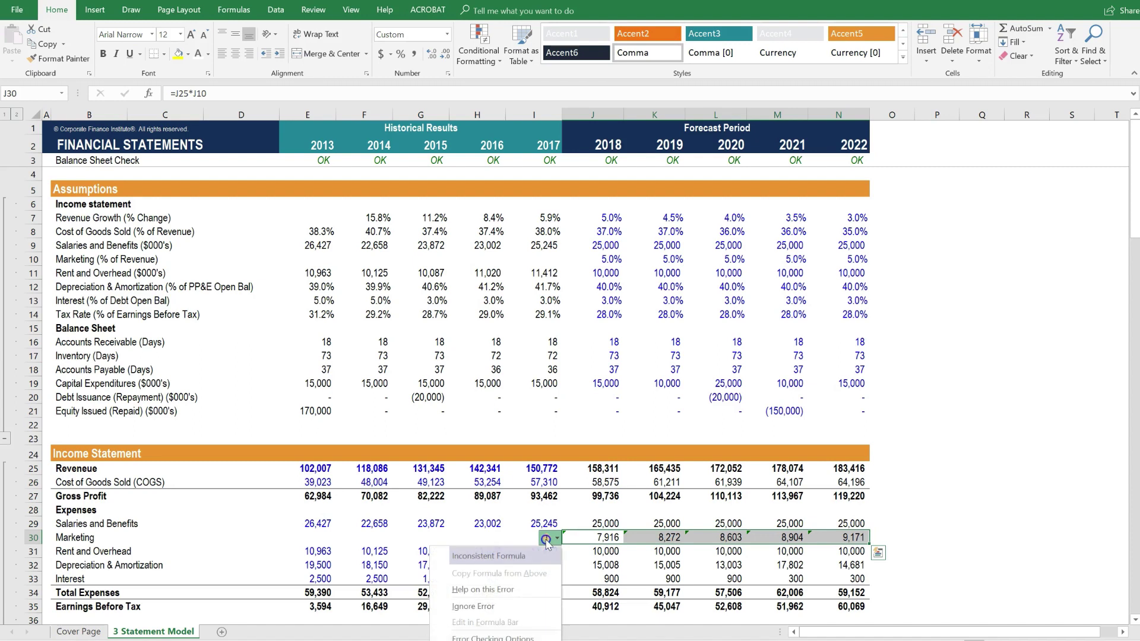
{"action": "left_click", "coordinate": [515, 606]}
{"action": "left_click", "coordinate": [596, 538]}
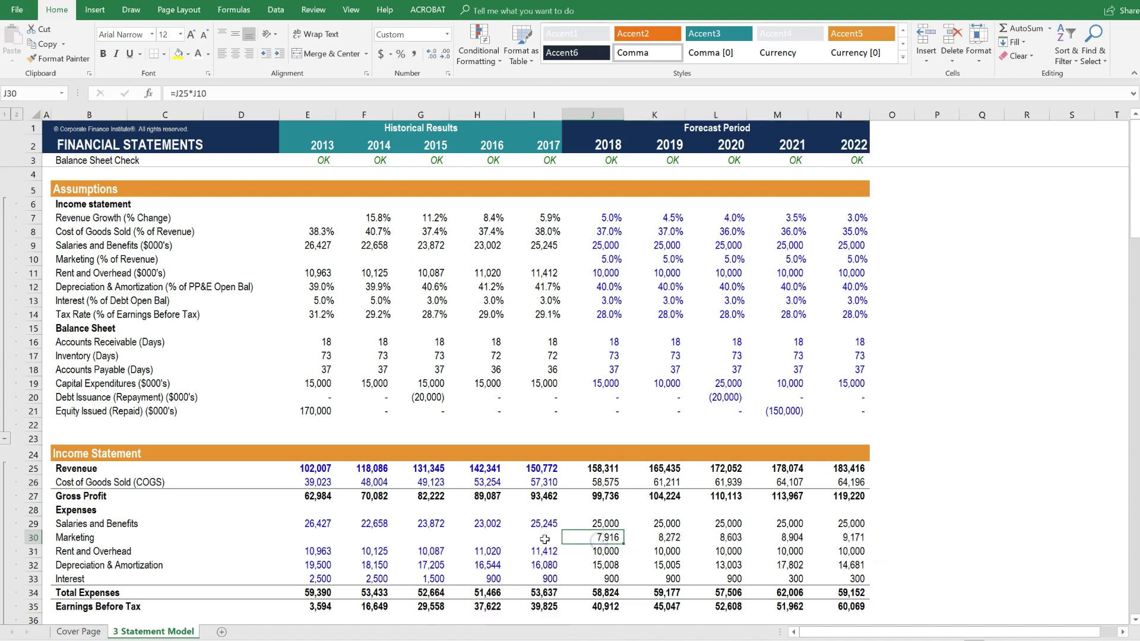
{"action": "left_click_drag", "start_coordinate": [542, 538], "coordinate": [317, 542]}
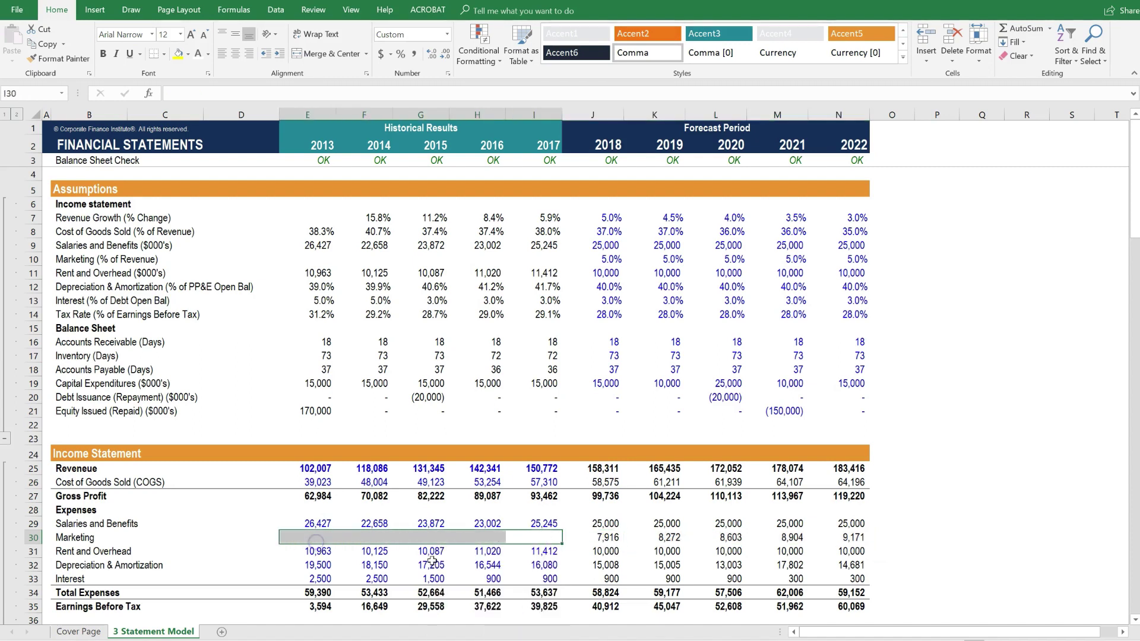
{"action": "left_click", "coordinate": [600, 593]}
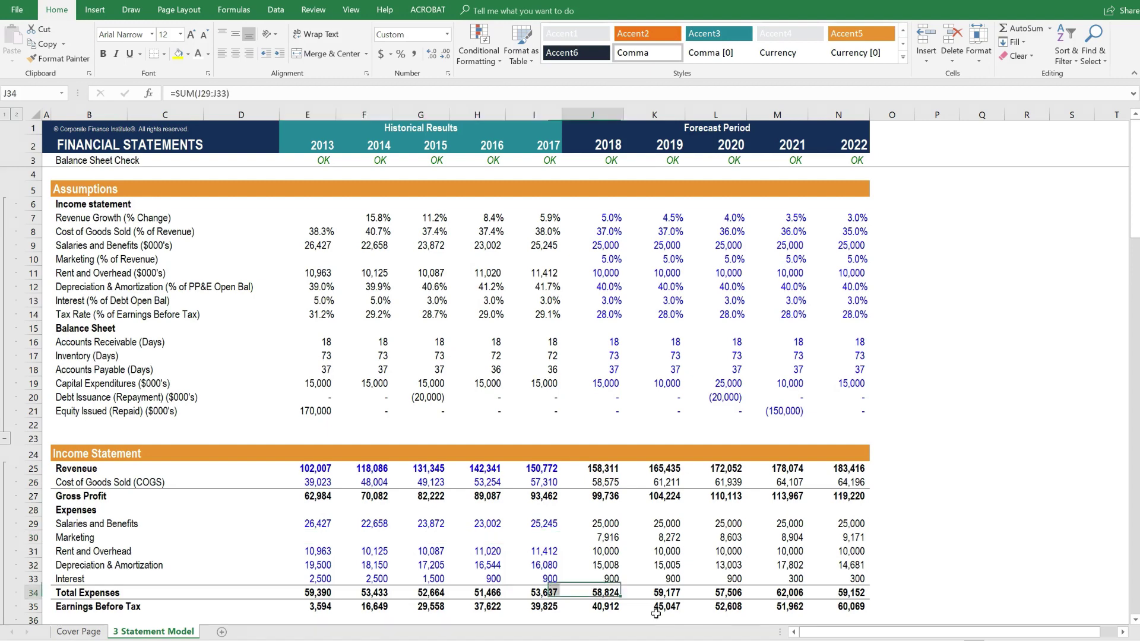
{"action": "key", "text": "alt+equal"}
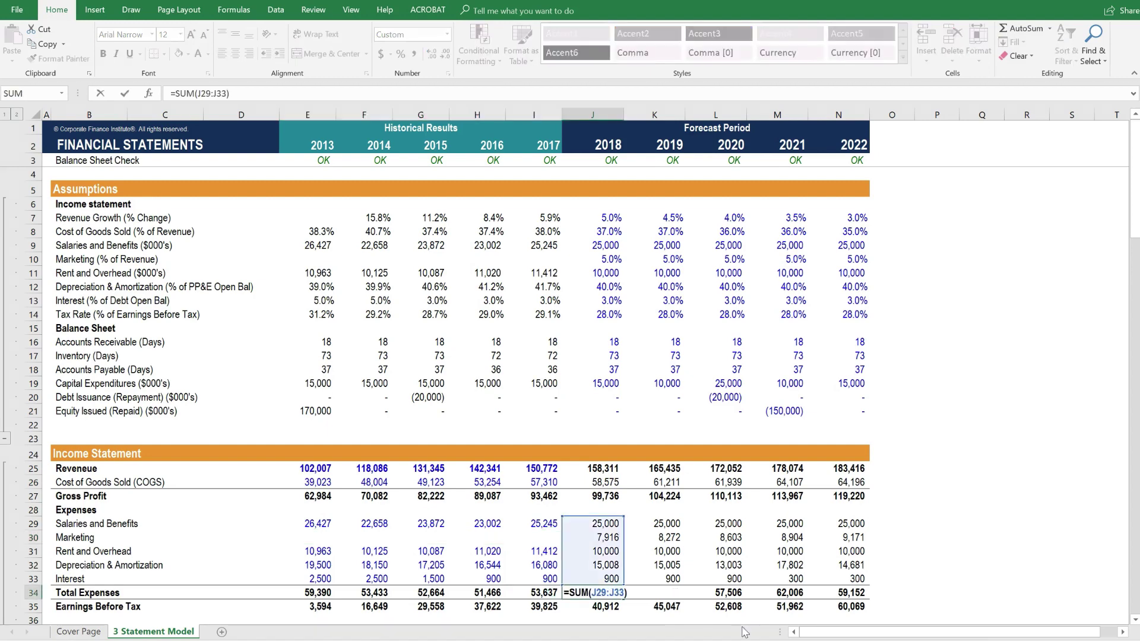
{"action": "key", "text": "ctrl+Return"}
{"action": "key", "text": "ctrl+bracketleft"}
{"action": "key", "text": "Down"}
{"action": "key", "text": "Down"}
{"action": "key", "text": "Down"}
{"action": "key", "text": "Down"}
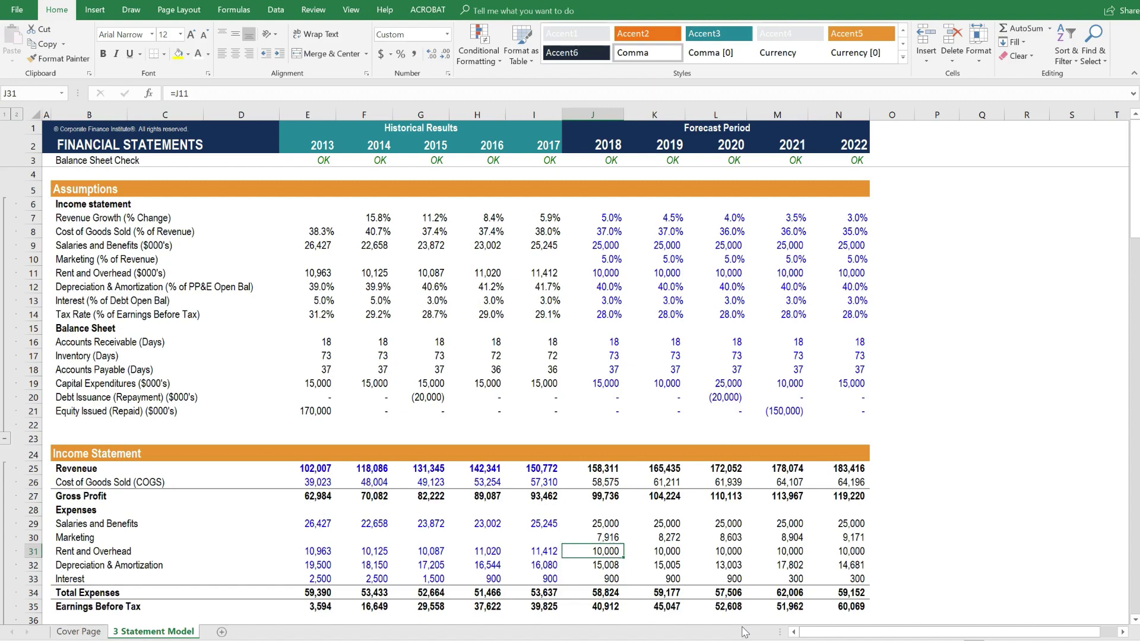
{"action": "key", "text": "Down"}
{"action": "key", "text": "Down"}
{"action": "type", "text": "=J27-J34"}
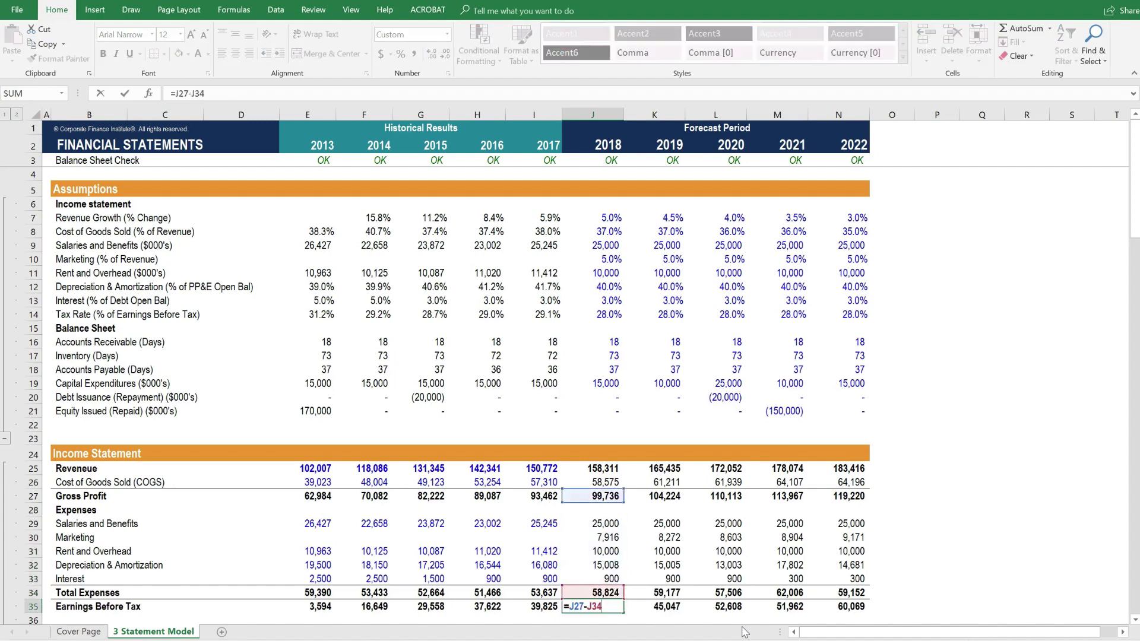
{"action": "key", "text": "ctrl+Return"}
{"action": "scroll", "coordinate": [690, 535], "scroll_direction": "down", "scroll_amount": 3}
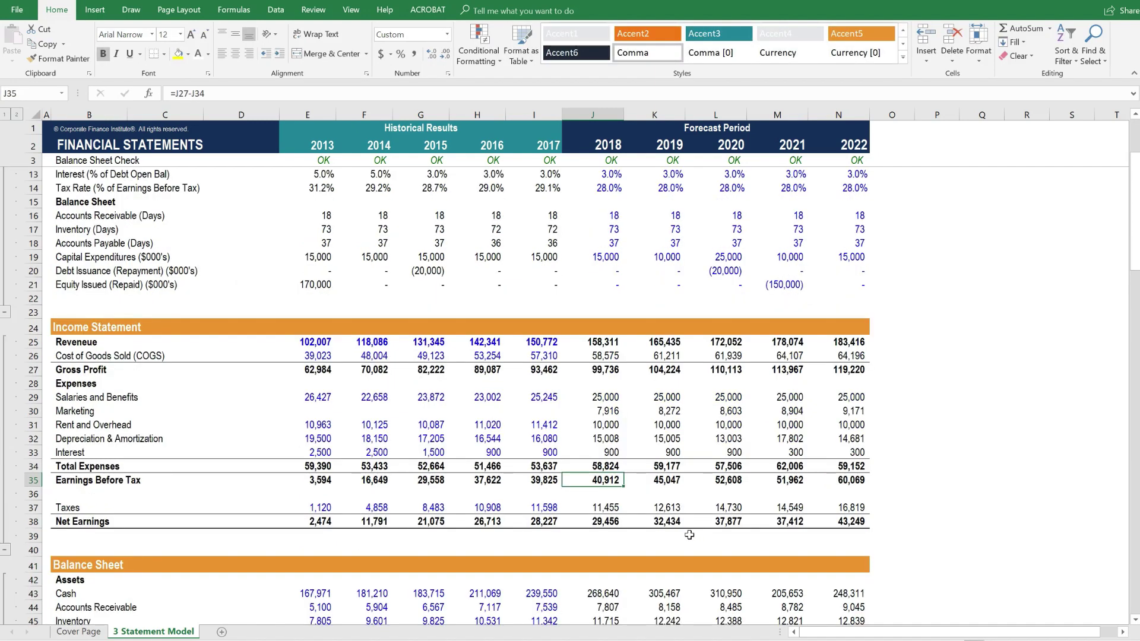
{"action": "left_click", "coordinate": [616, 522]}
{"action": "type", "text": "=J35-J37"}
{"action": "key", "text": "ctrl+Return"}
{"action": "scroll", "coordinate": [615, 522], "scroll_direction": "down", "scroll_amount": 2}
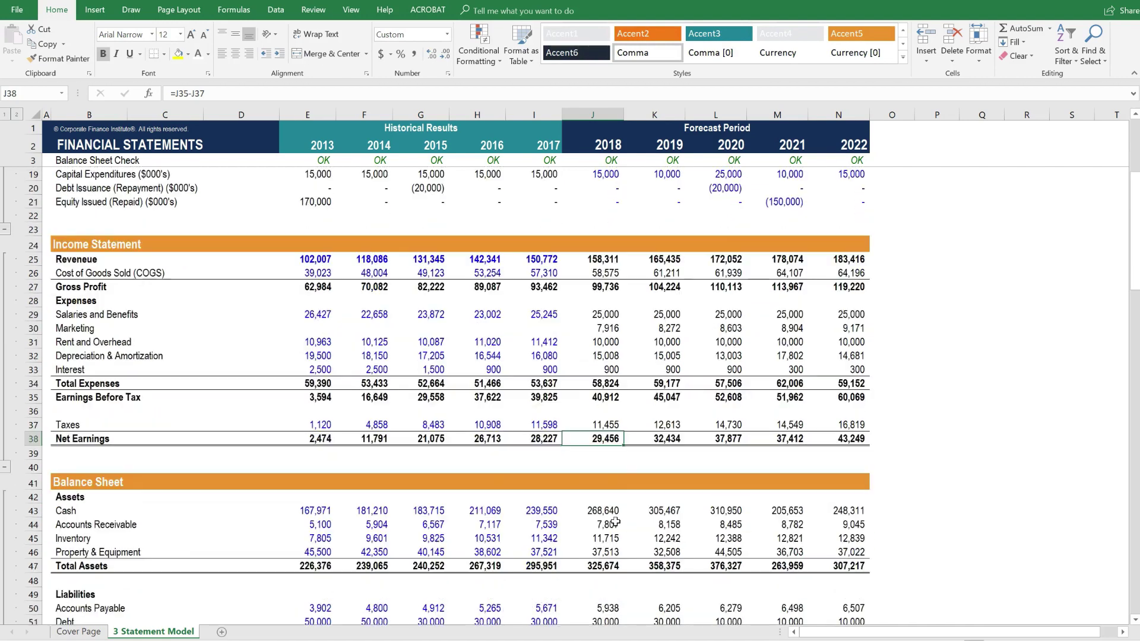
{"action": "scroll", "coordinate": [616, 522], "scroll_direction": "down", "scroll_amount": 6}
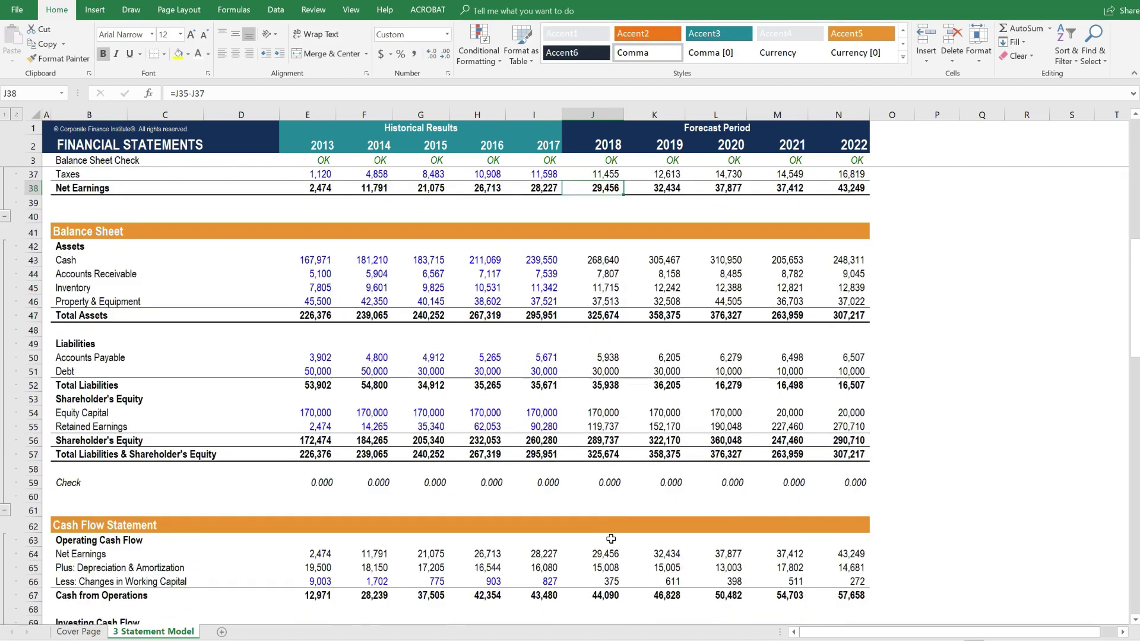
{"action": "left_click", "coordinate": [608, 552]}
{"action": "key", "text": "shift+space"}
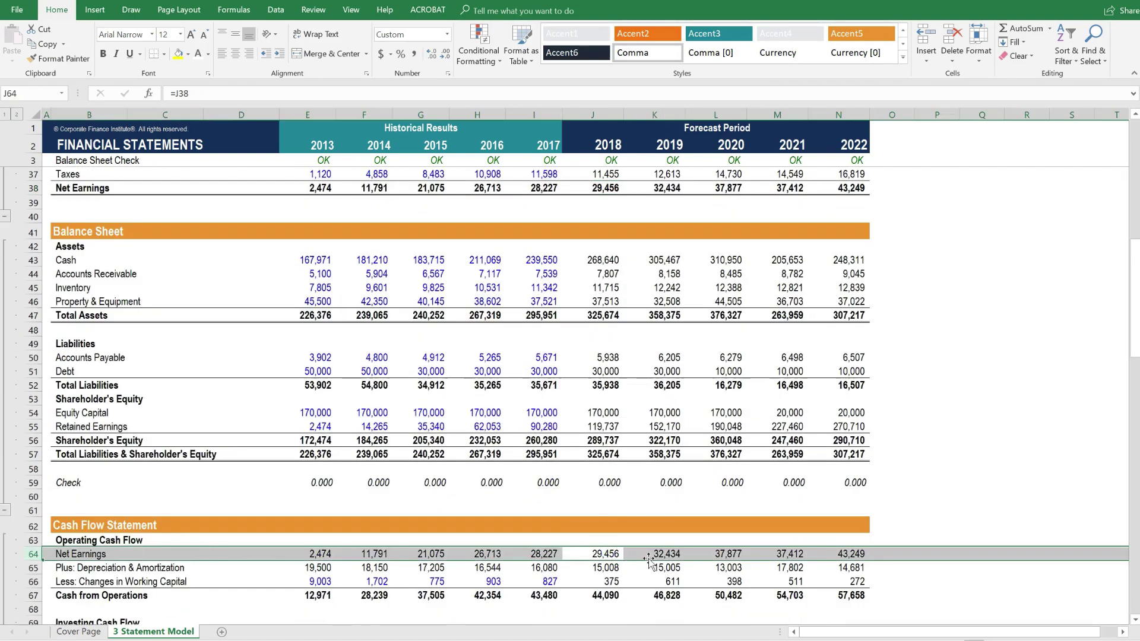
{"action": "scroll", "coordinate": [613, 572], "scroll_direction": "down", "scroll_amount": 4}
{"action": "scroll", "coordinate": [613, 572], "scroll_direction": "down", "scroll_amount": 1}
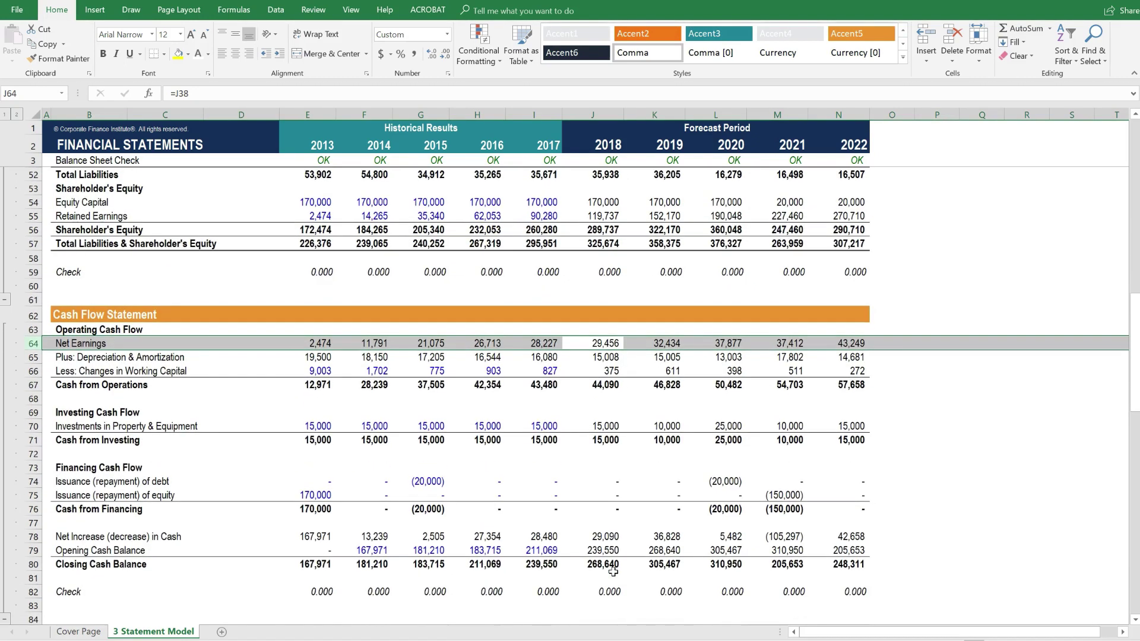
{"action": "left_click", "coordinate": [602, 562]}
{"action": "key", "text": "shift+space"}
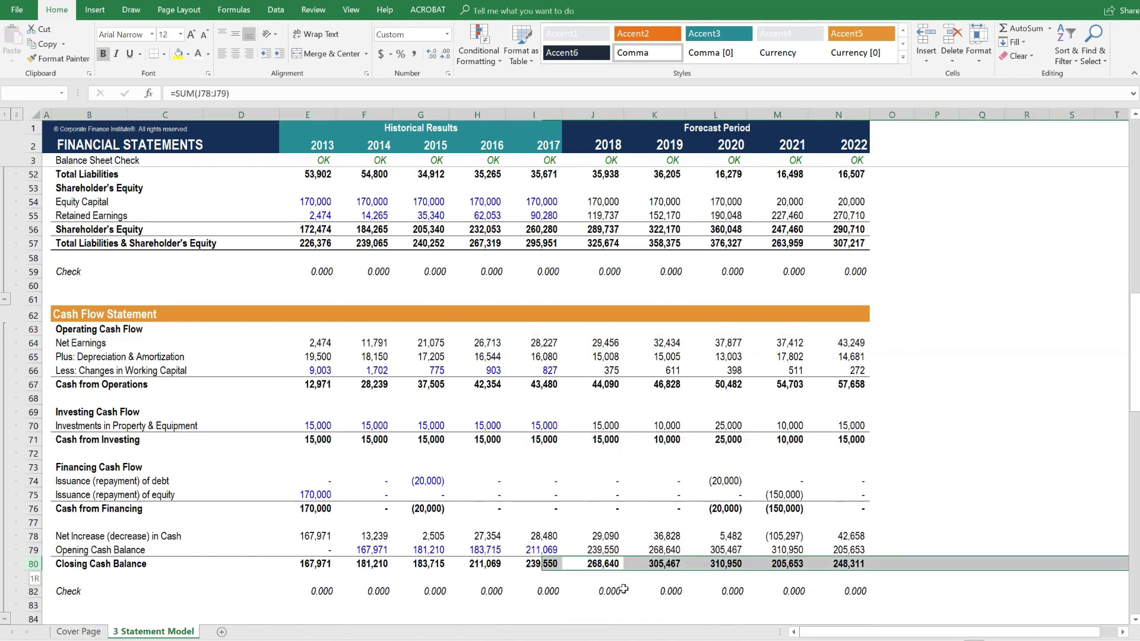
{"action": "scroll", "coordinate": [624, 589], "scroll_direction": "up", "scroll_amount": 3}
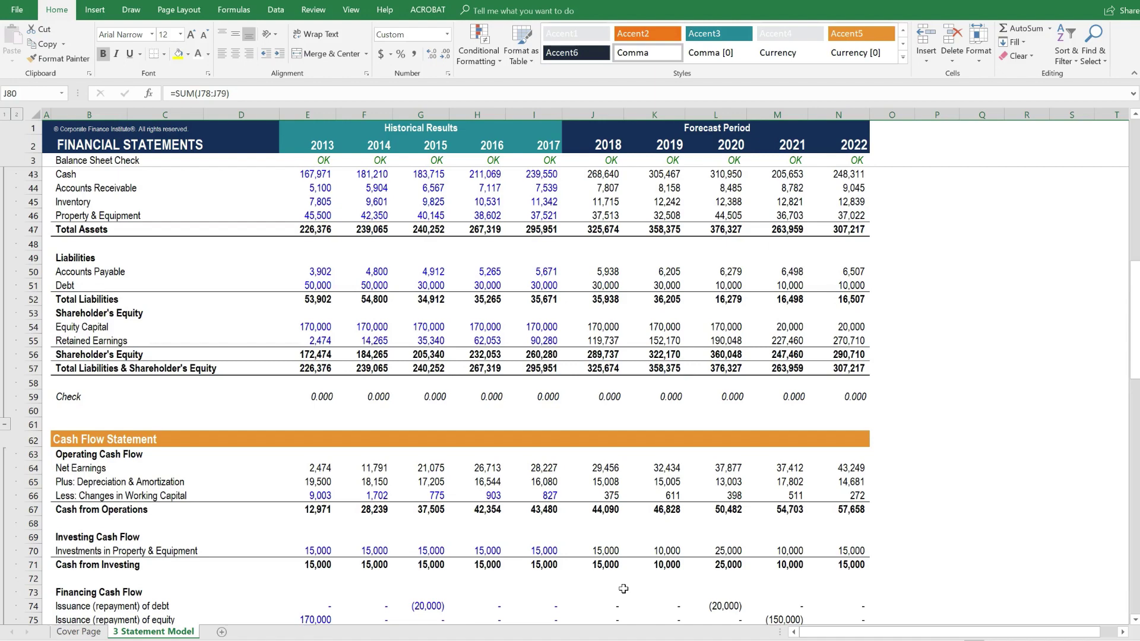
{"action": "scroll", "coordinate": [624, 588], "scroll_direction": "up", "scroll_amount": 3}
{"action": "left_click", "coordinate": [597, 304]}
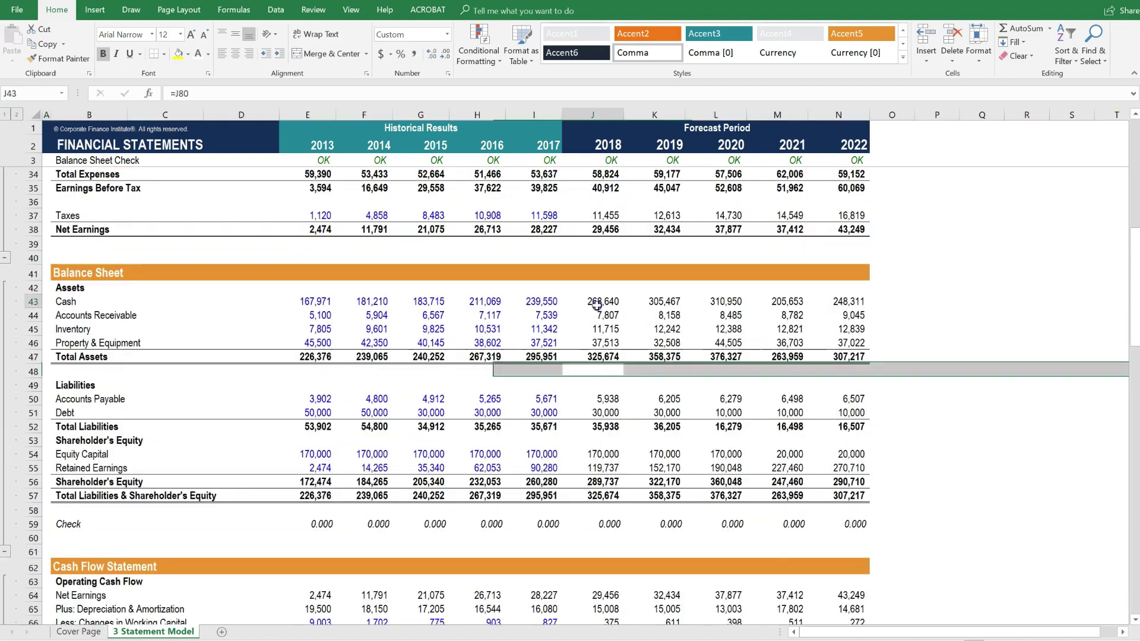
{"action": "key", "text": "shift+space"}
{"action": "left_click", "coordinate": [609, 525]}
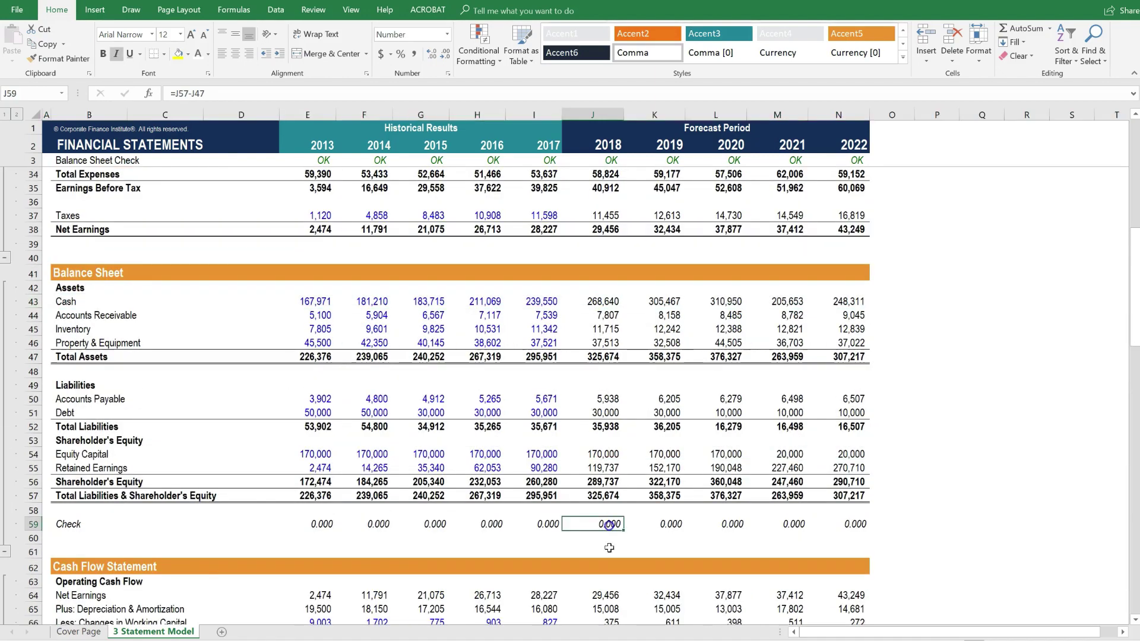
{"action": "key", "text": "shift+space"}
{"action": "left_click", "coordinate": [606, 549]}
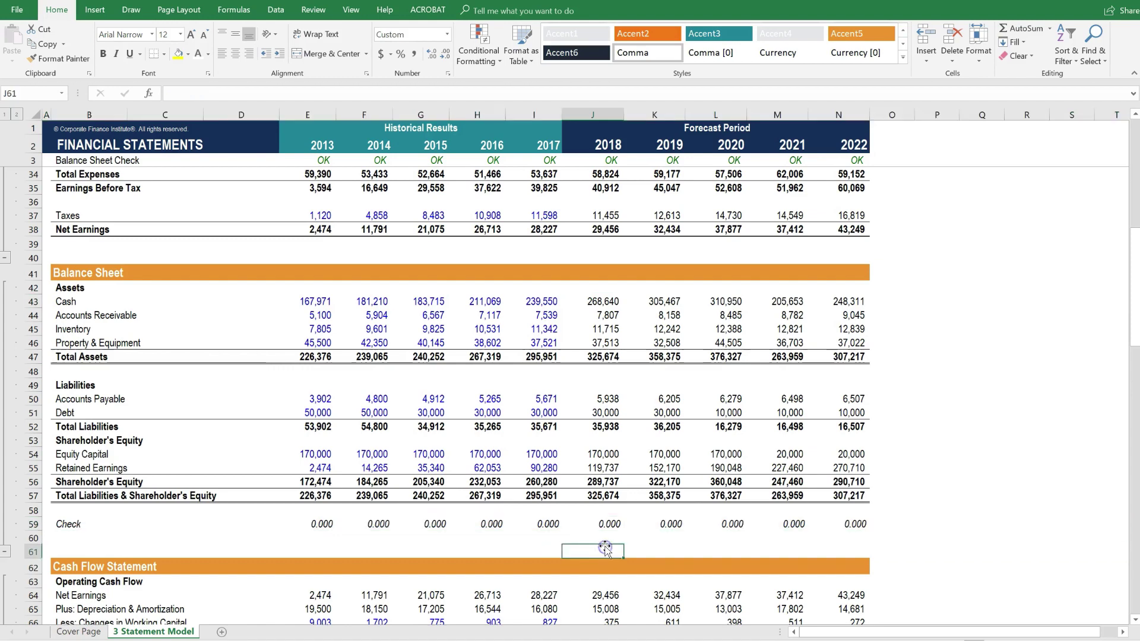
{"action": "scroll", "coordinate": [605, 547], "scroll_direction": "up", "scroll_amount": 9}
{"action": "scroll", "coordinate": [604, 546], "scroll_direction": "up", "scroll_amount": 1}
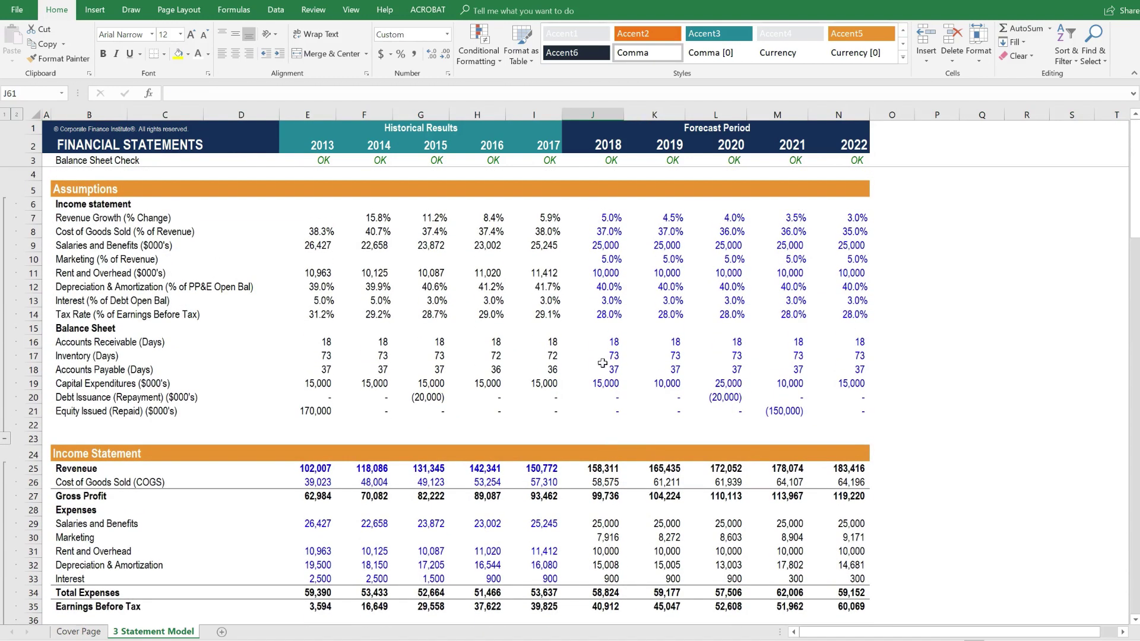
{"action": "left_click_drag", "start_coordinate": [585, 260], "coordinate": [831, 257]}
{"action": "left_click_drag", "start_coordinate": [590, 537], "coordinate": [838, 537]}
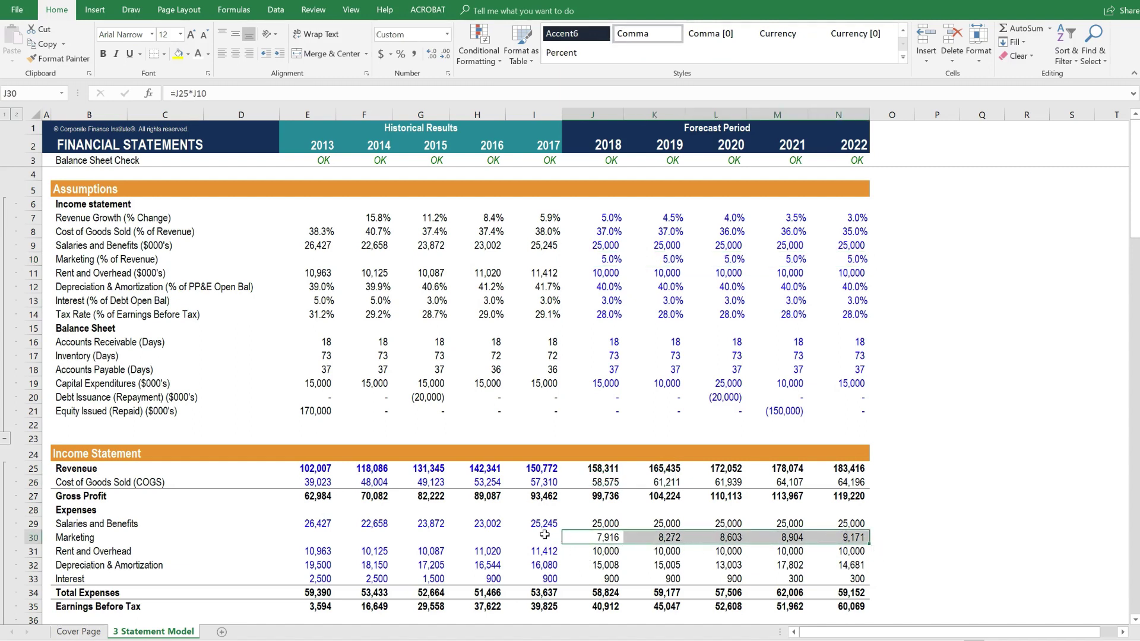
{"action": "left_click_drag", "start_coordinate": [546, 537], "coordinate": [333, 539]}
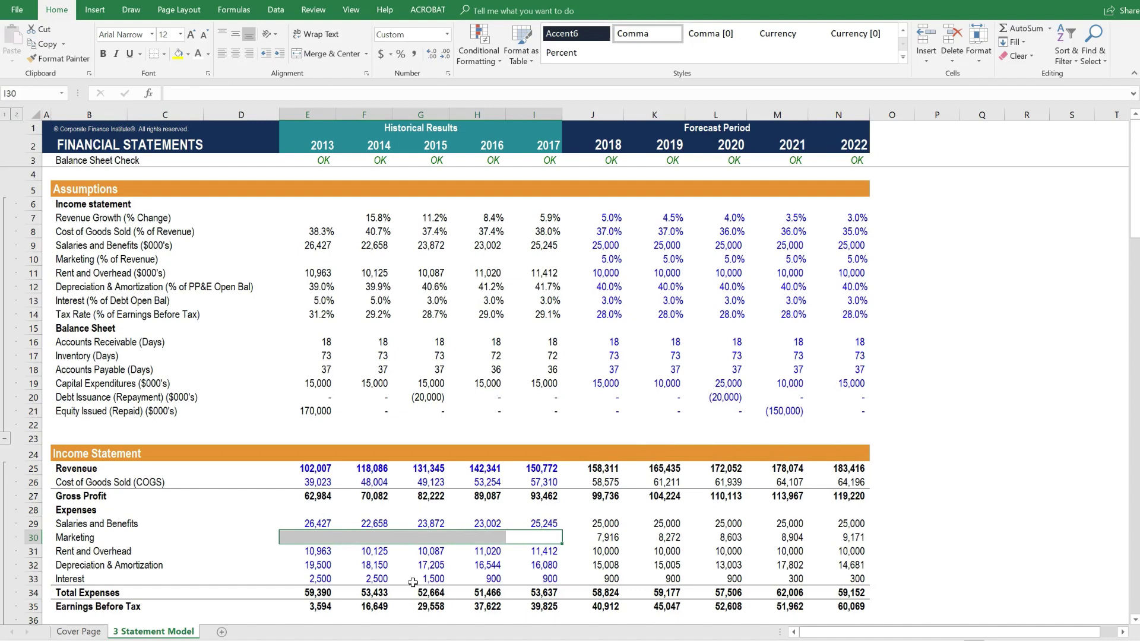
{"action": "scroll", "coordinate": [415, 570], "scroll_direction": "down", "scroll_amount": 2}
{"action": "left_click_drag", "start_coordinate": [305, 380], "coordinate": [537, 603]}
{"action": "left_click_drag", "start_coordinate": [312, 451], "coordinate": [533, 453]}
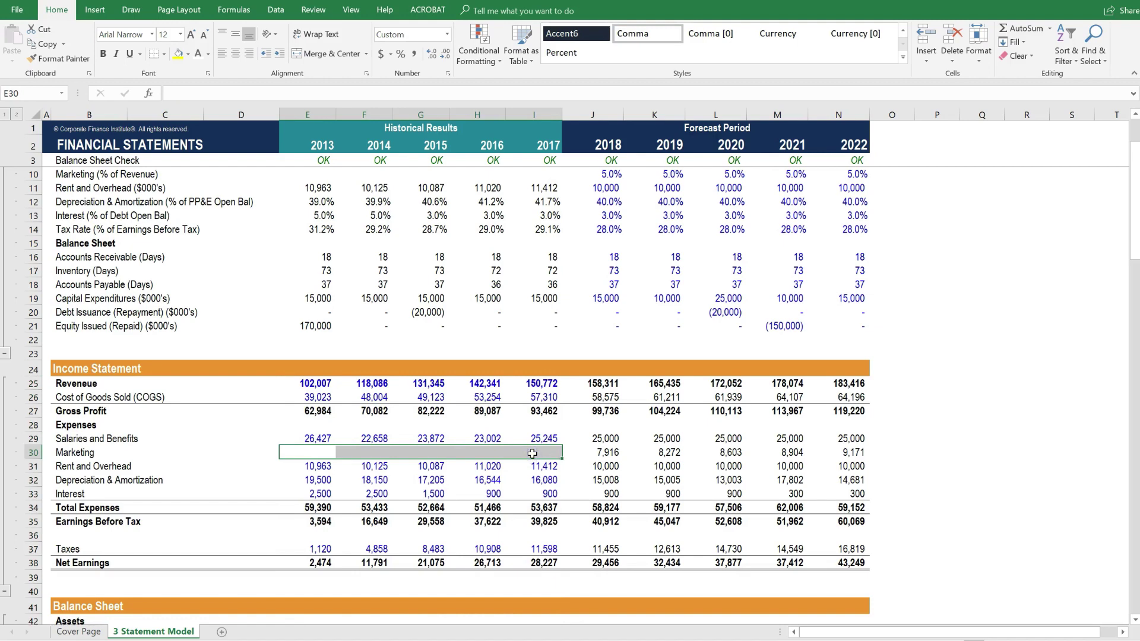
{"action": "scroll", "coordinate": [530, 462], "scroll_direction": "down", "scroll_amount": 5}
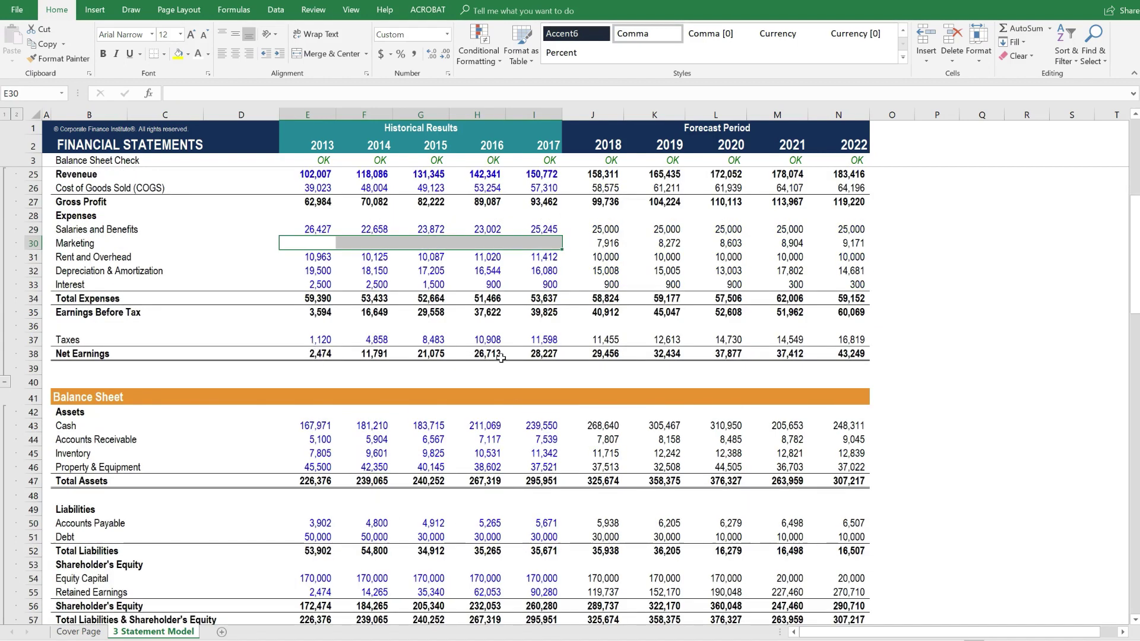
{"action": "scroll", "coordinate": [553, 498], "scroll_direction": "up", "scroll_amount": 5}
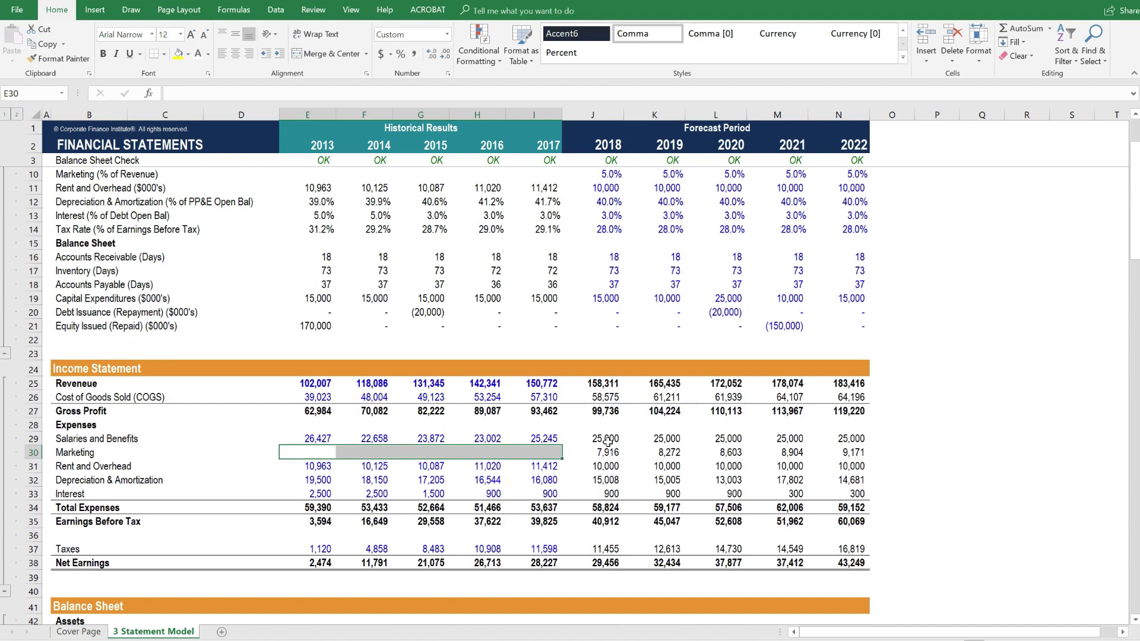
{"action": "left_click", "coordinate": [606, 439]}
{"action": "left_click", "coordinate": [606, 453]}
{"action": "scroll", "coordinate": [679, 512], "scroll_direction": "up", "scroll_amount": 2}
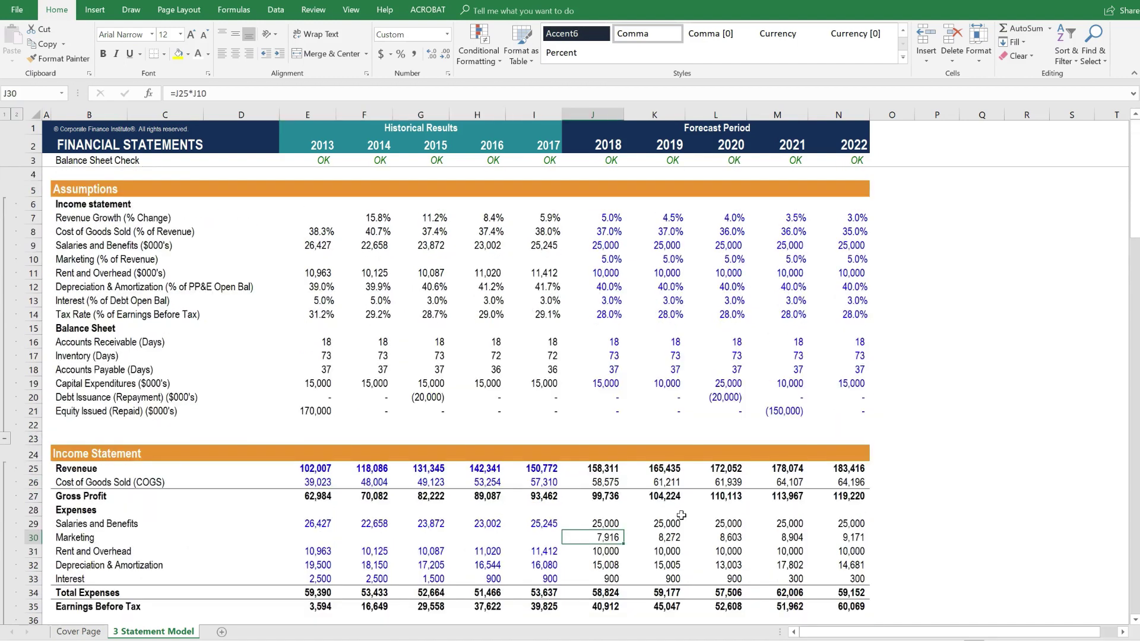
{"action": "left_click", "coordinate": [613, 578]}
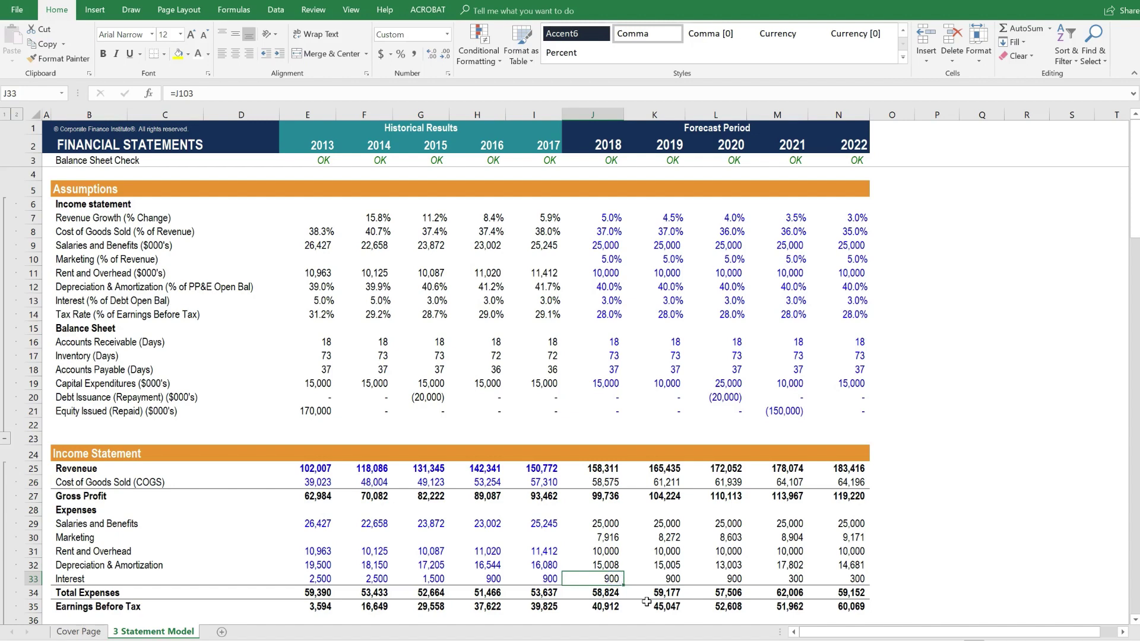
{"action": "key", "text": "shift+space"}
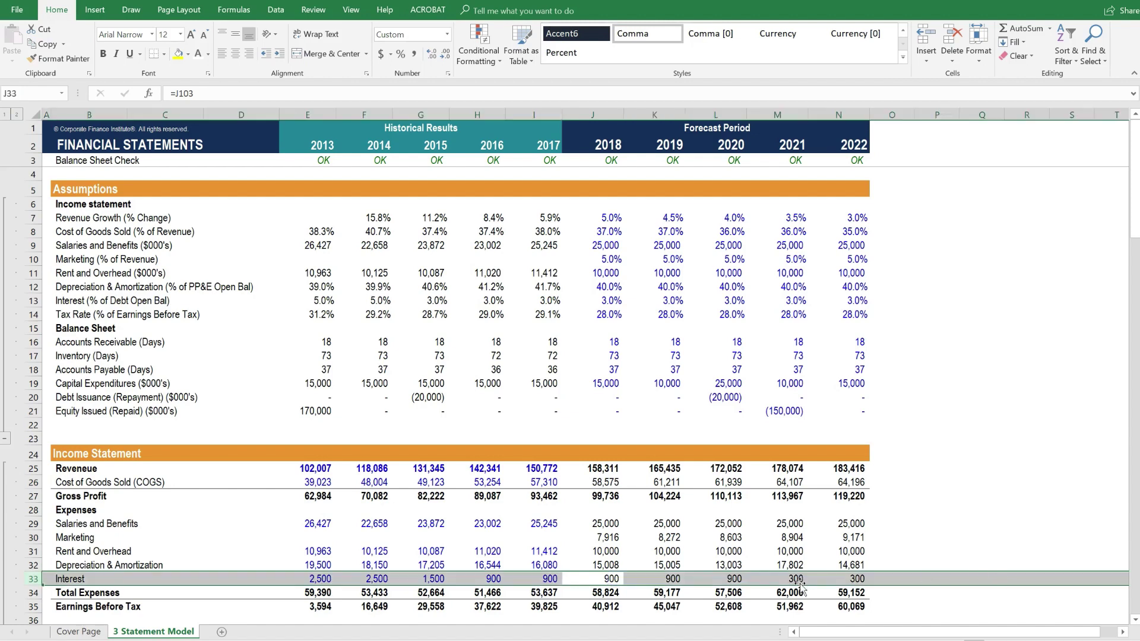
{"action": "left_click", "coordinate": [610, 508]}
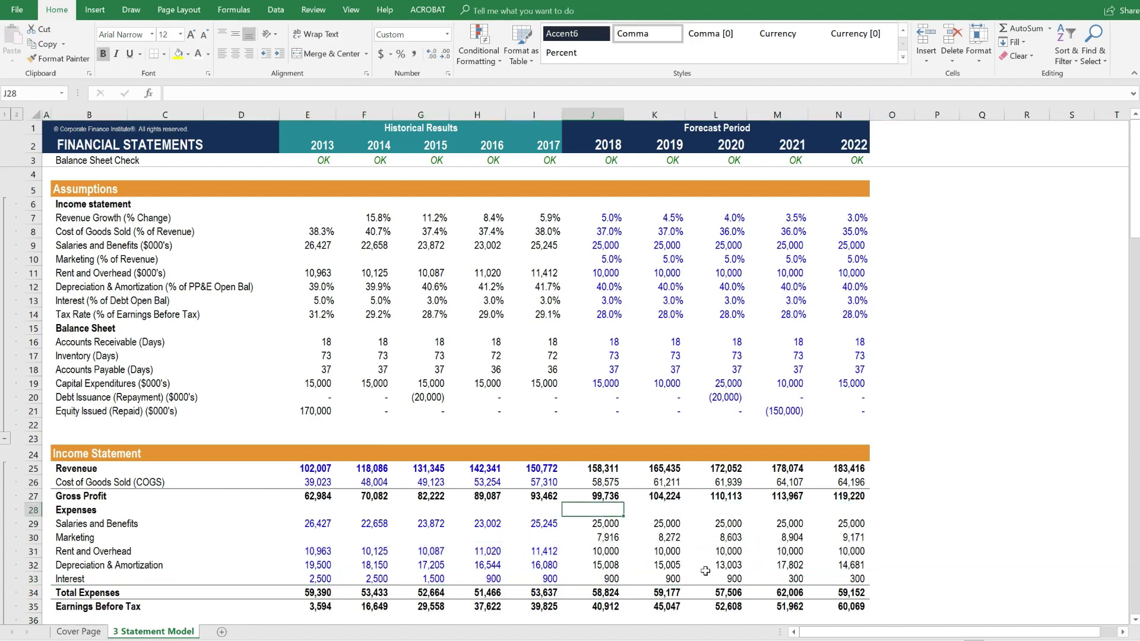